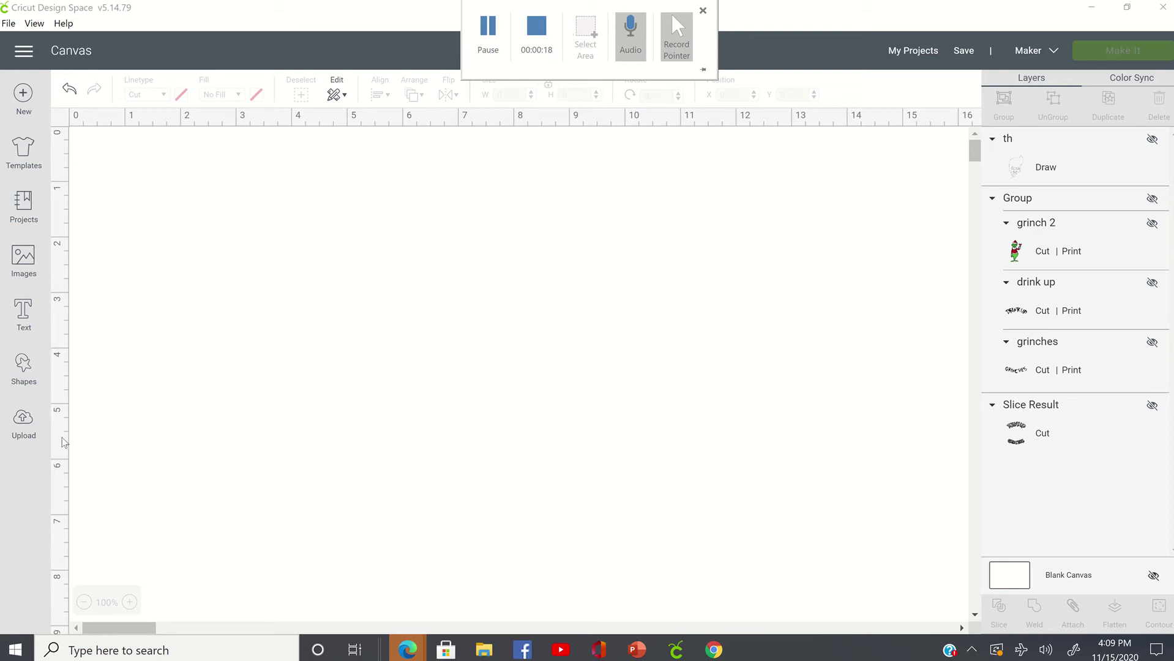
- Insert the uploaded face-with-glasses image from Recently uploaded images onto the blank canvas
left_click(21, 437)
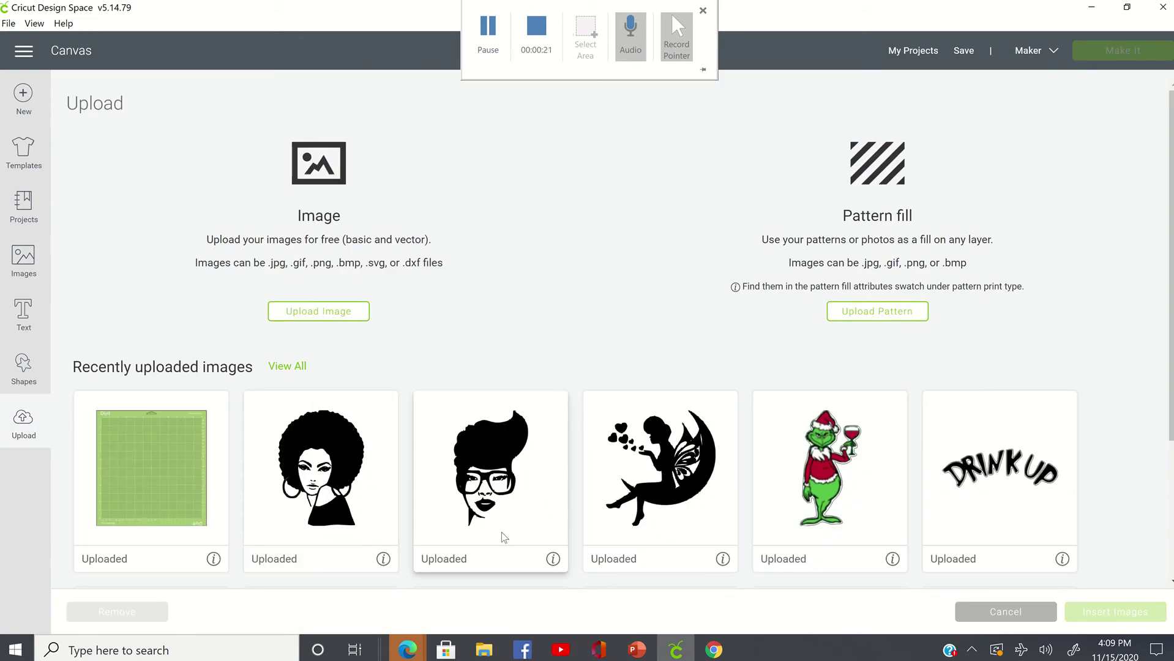
left_click(511, 457)
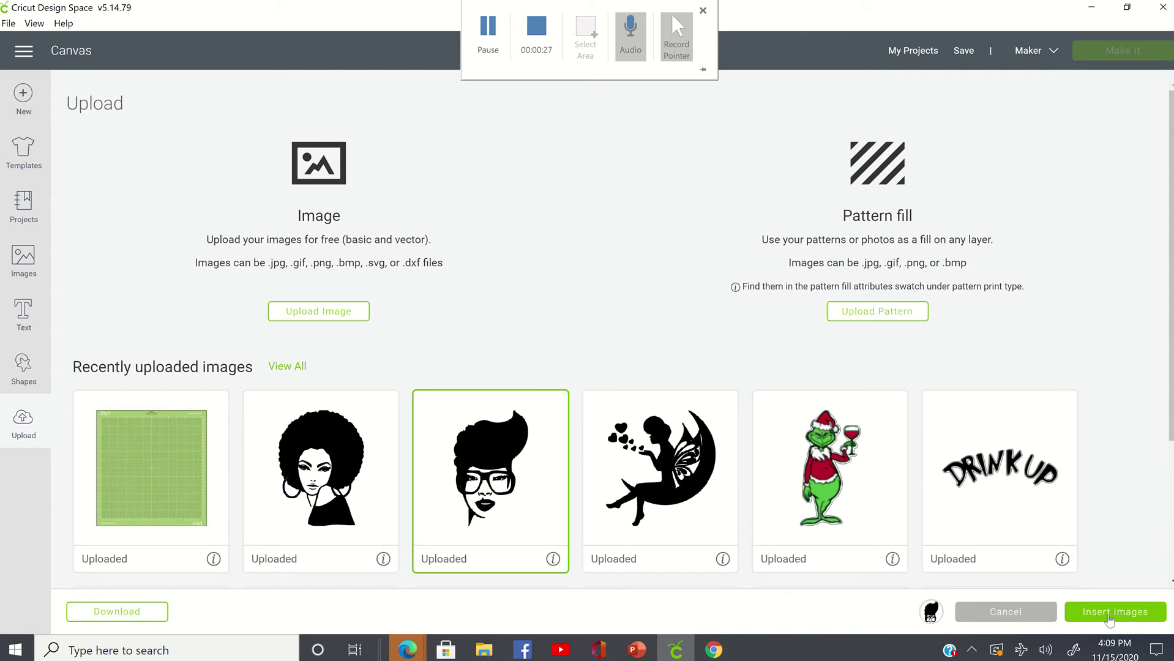
left_click(1110, 613)
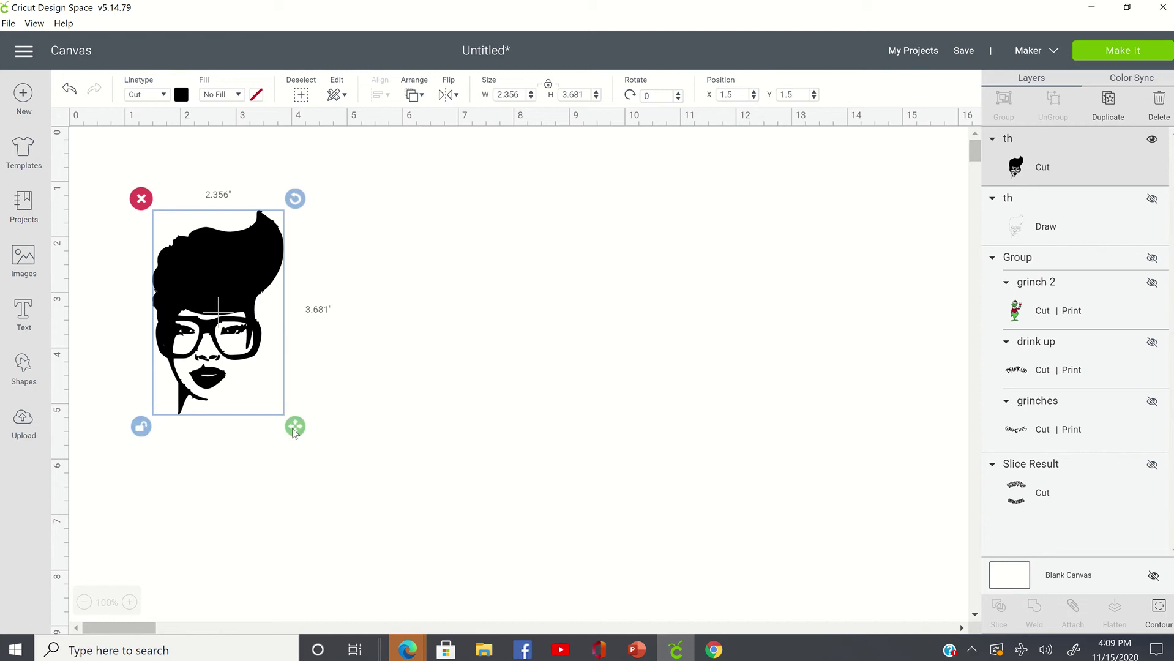
- Enlarge the face to 4.412 × 6.583 in, then duplicate it beside the original and select the copy
left_click_drag(296, 427, 409, 588)
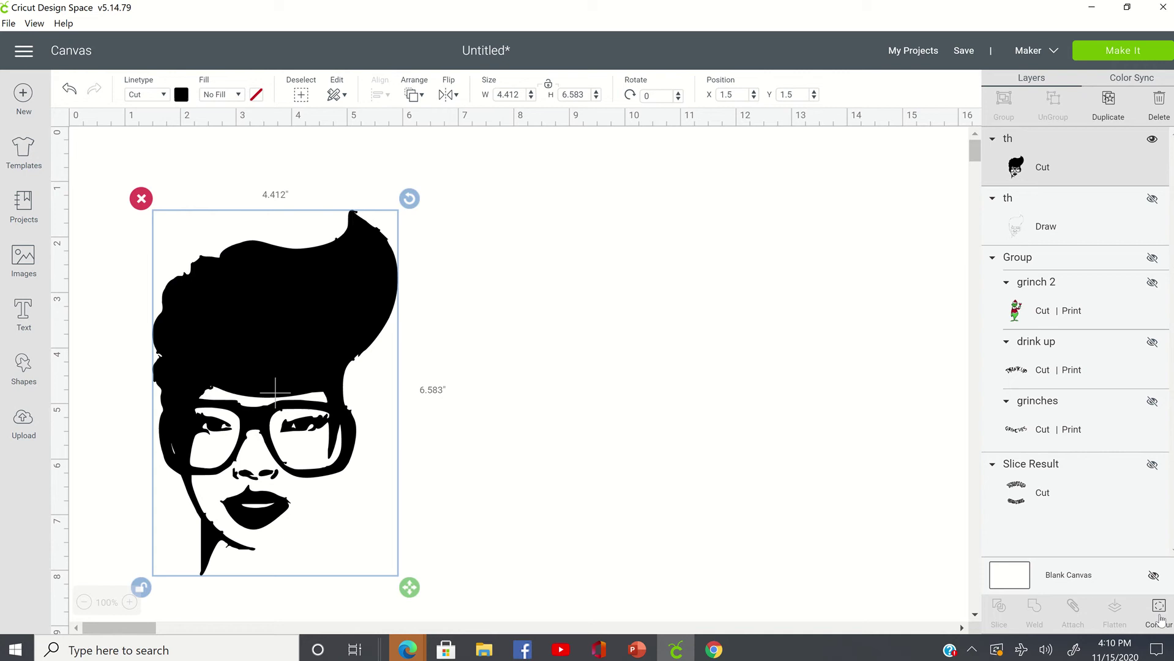
right_click(326, 315)
left_click(364, 243)
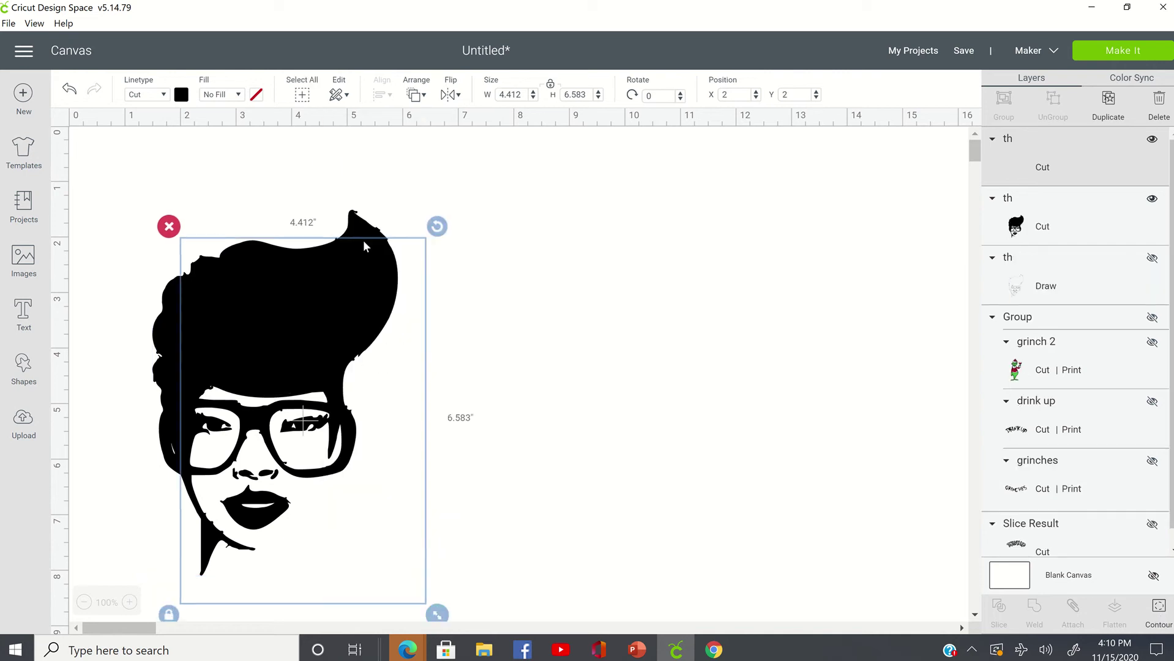
left_click_drag(337, 407, 569, 378)
left_click(861, 546)
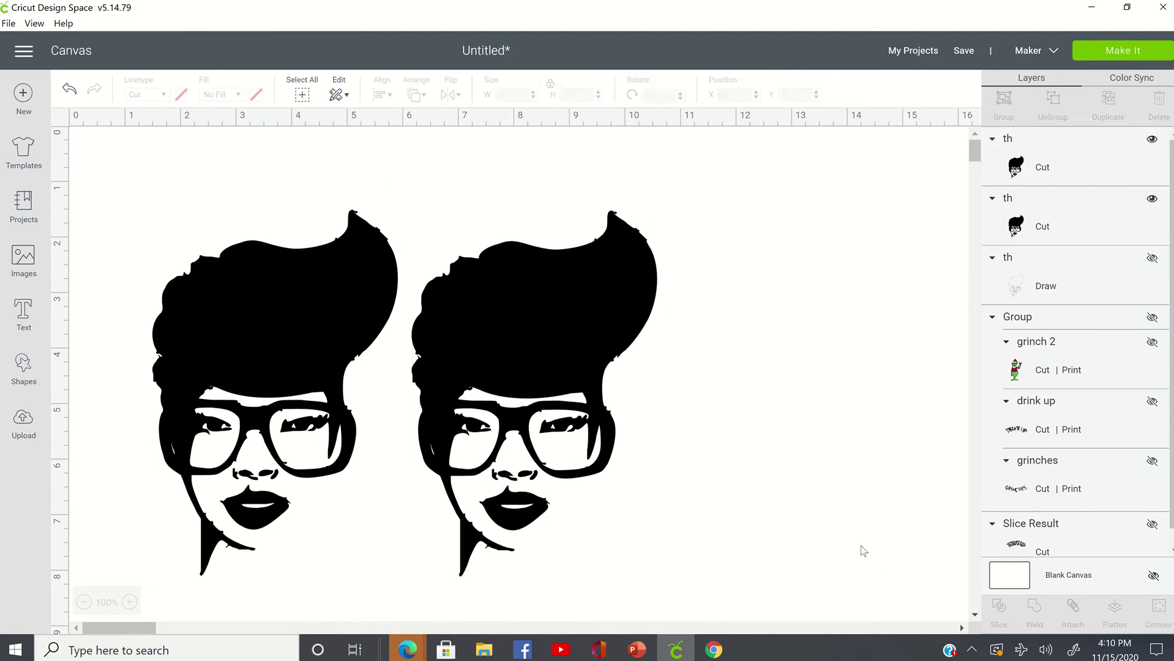
left_click(576, 411)
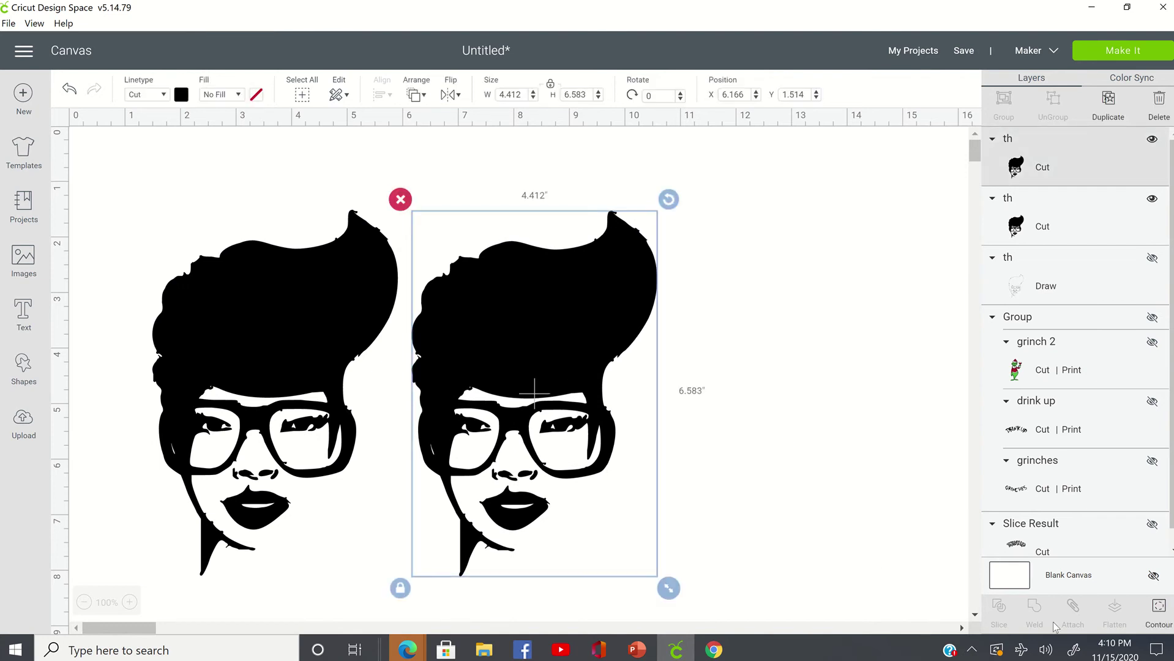
- In the copy's Contour, hide the hair, both glasses parts and the eyebrows
left_click(1165, 609)
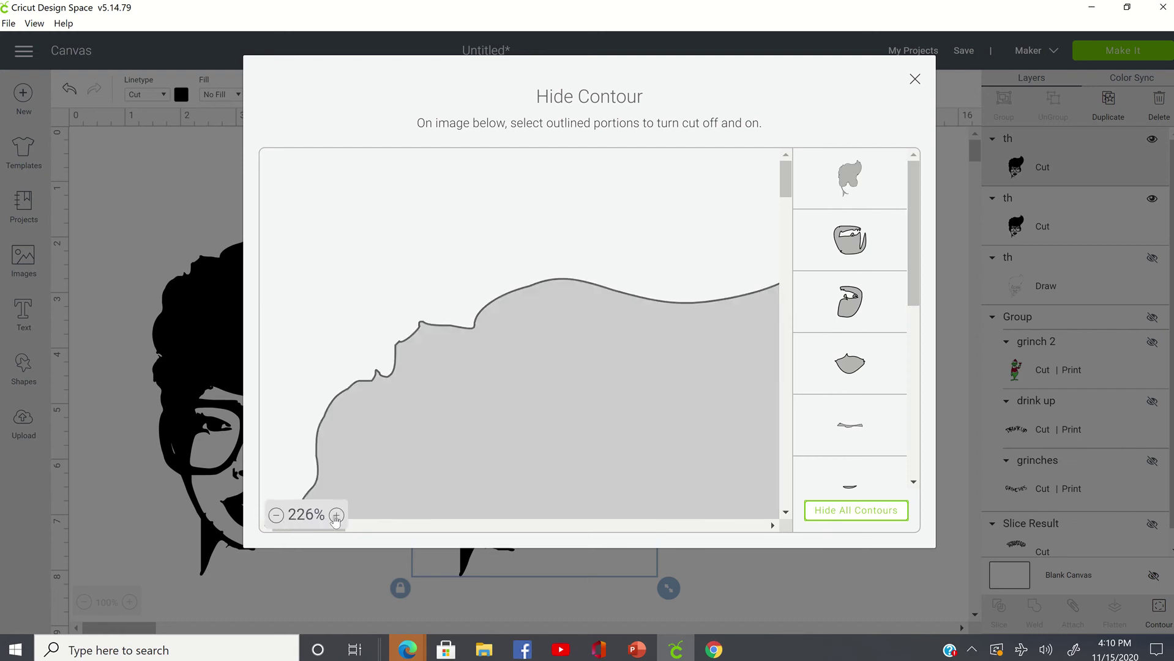
left_click(276, 515)
left_click(276, 516)
left_click(276, 516)
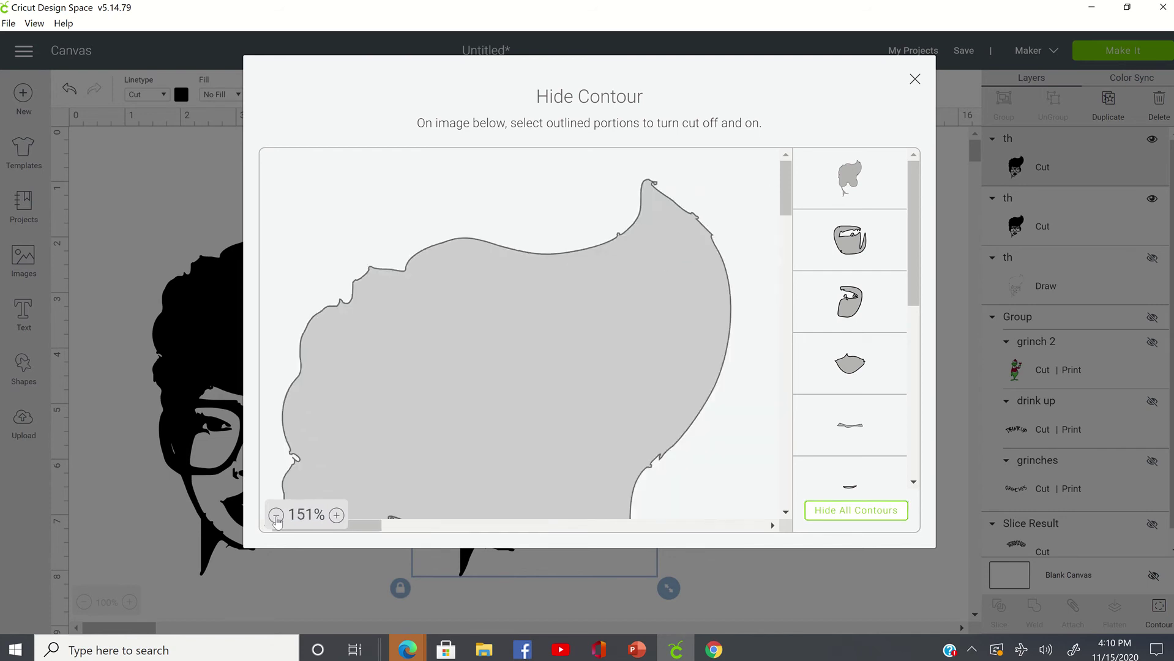
left_click(276, 515)
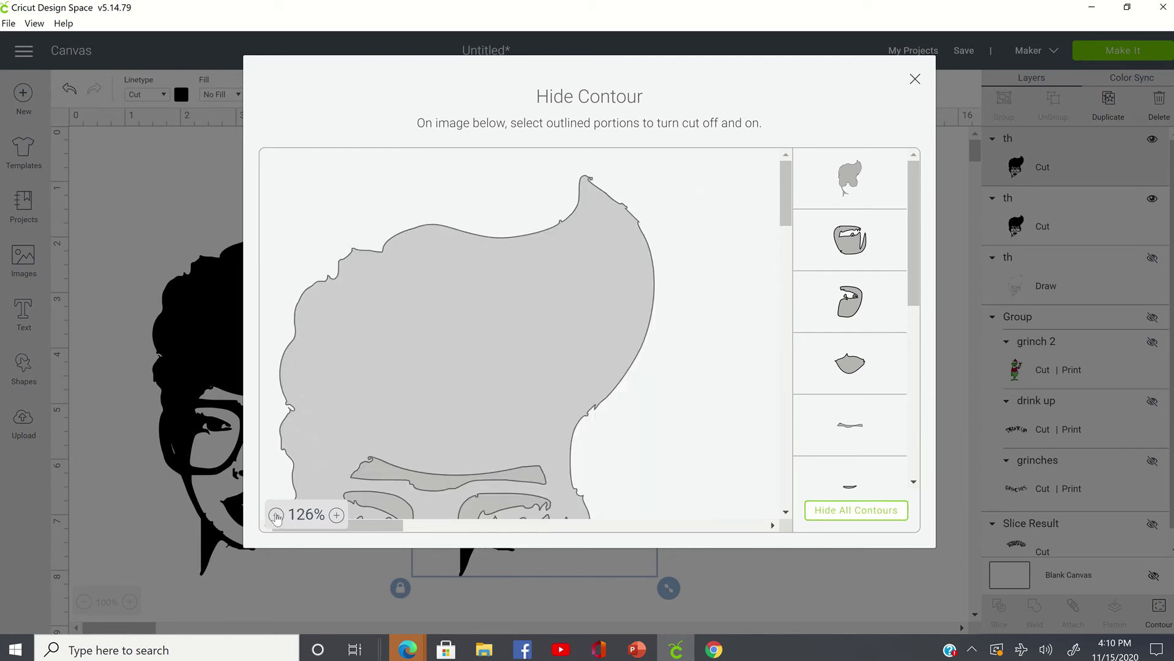
left_click(276, 515)
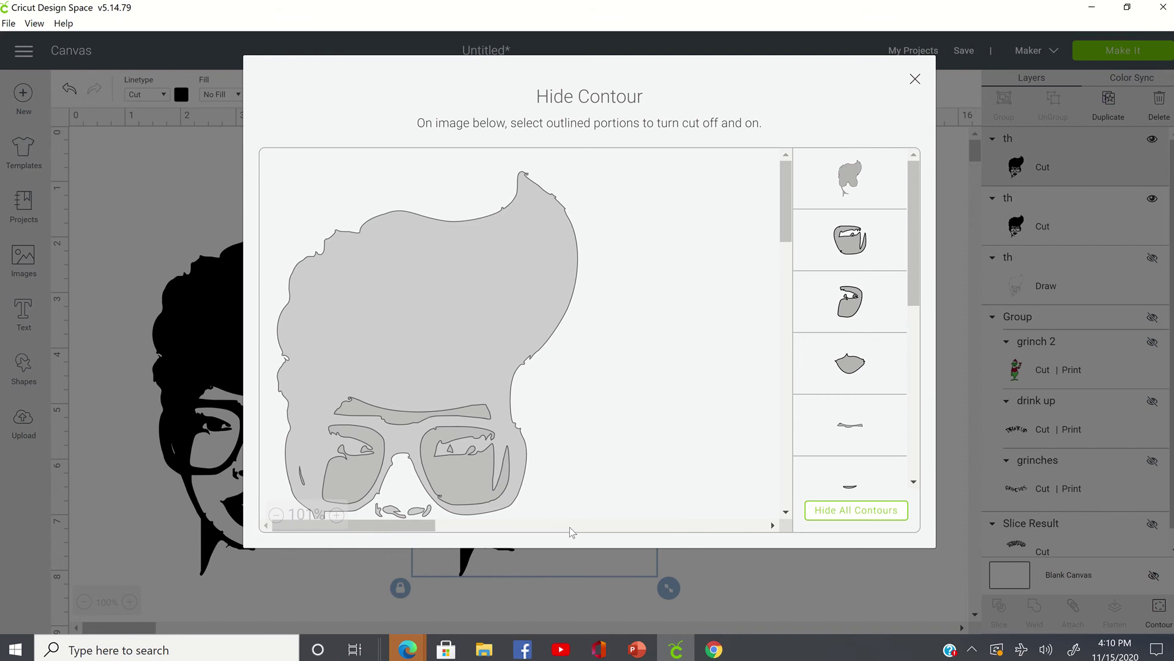
scroll(516, 460, "down", 1)
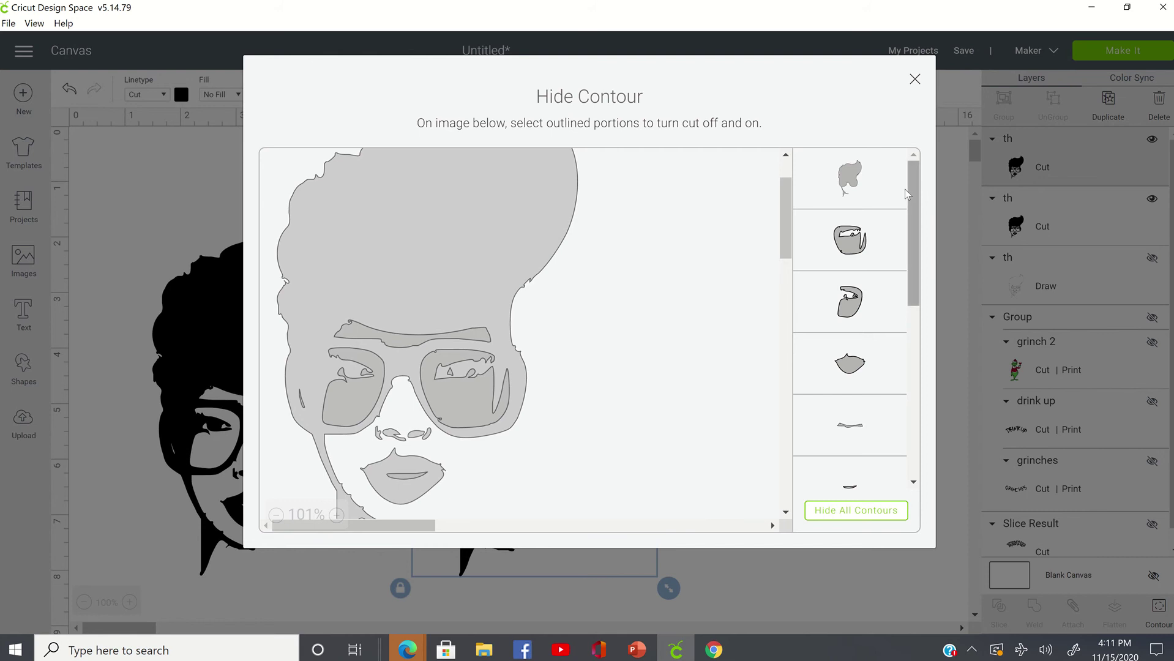
left_click(868, 189)
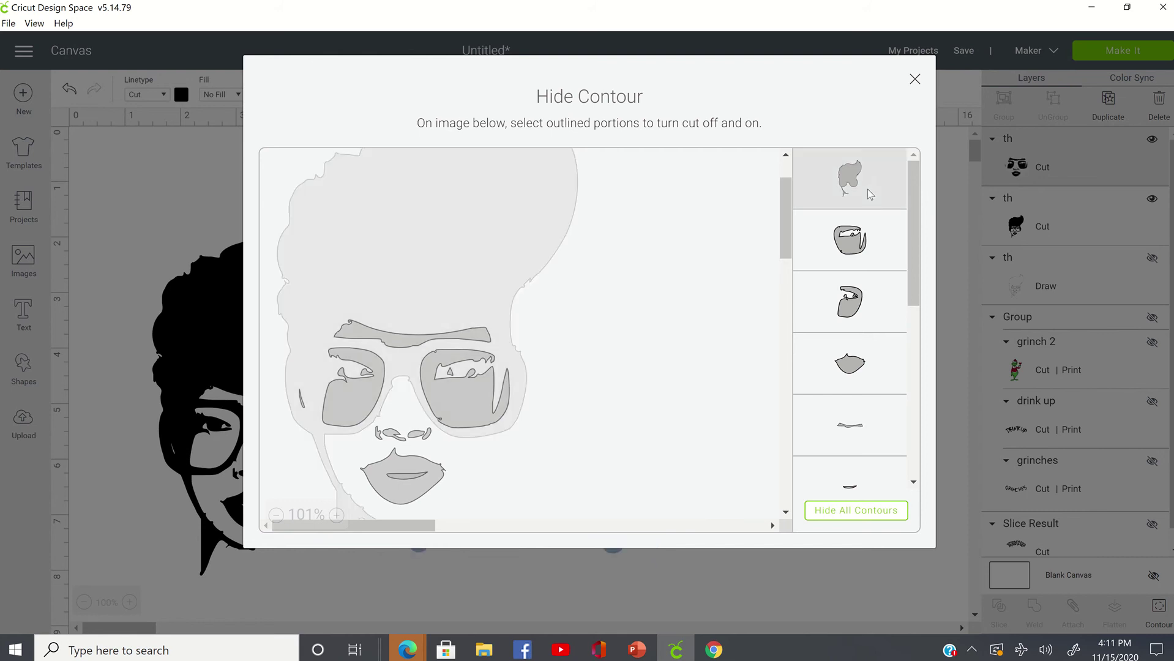
left_click(872, 255)
left_click(854, 323)
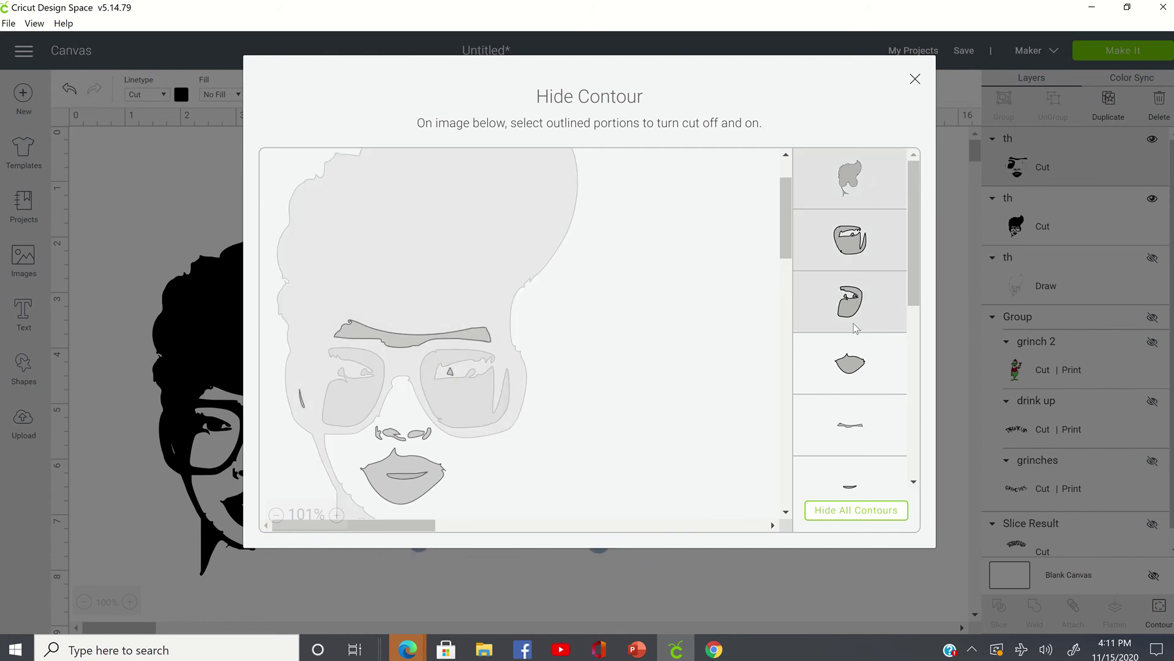
left_click(859, 437)
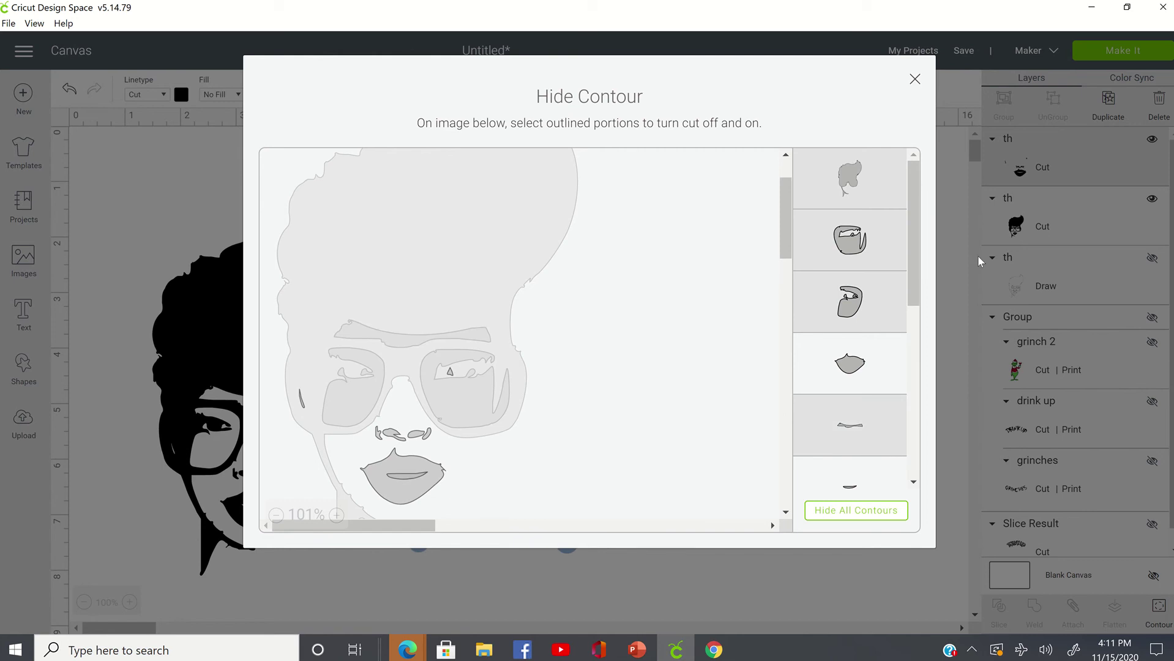
- Hide both nose pieces, the small face marks and the triangle piece, leaving only the lips
scroll(917, 295, "down", 2)
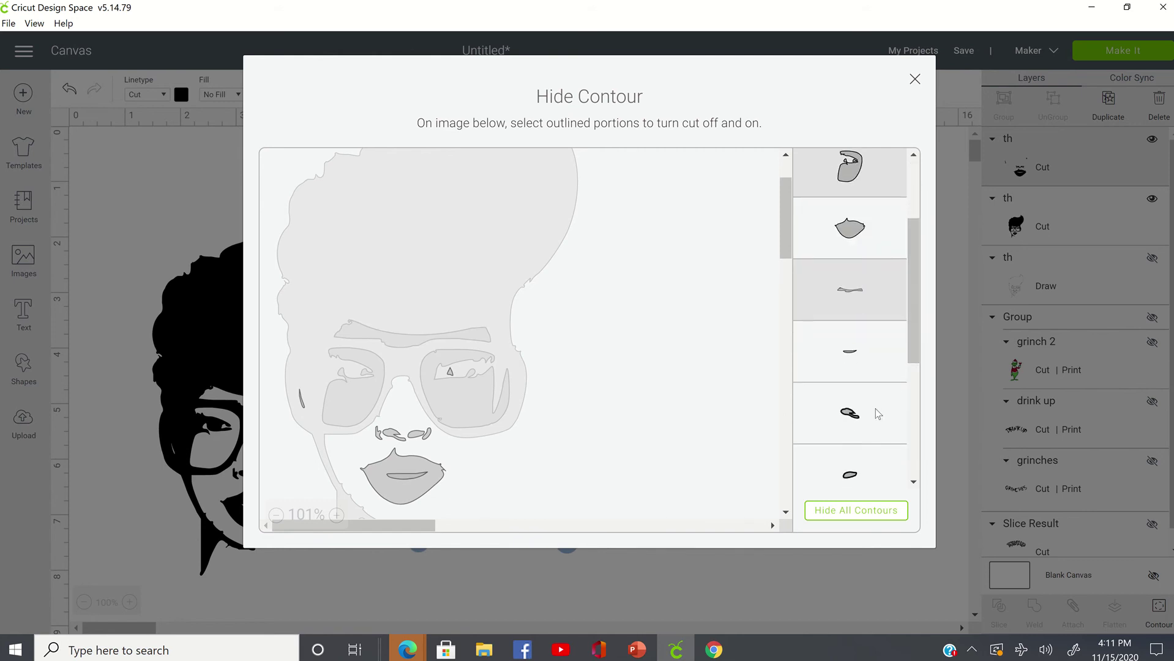
left_click(879, 414)
left_click(849, 477)
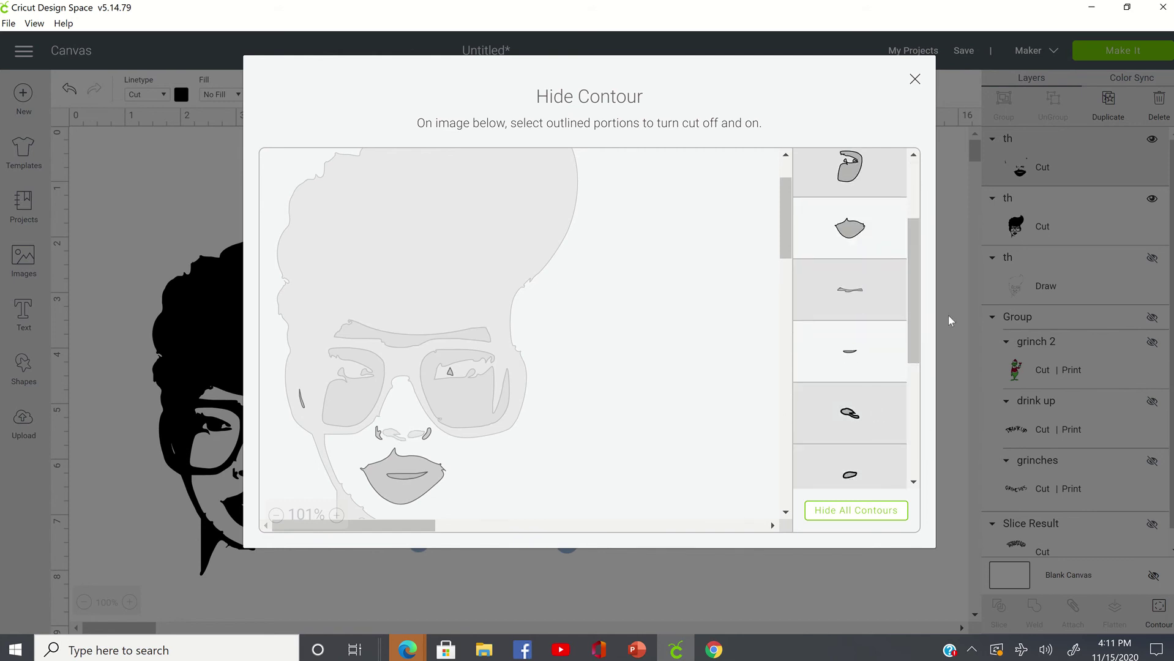
left_click_drag(910, 351, 911, 445)
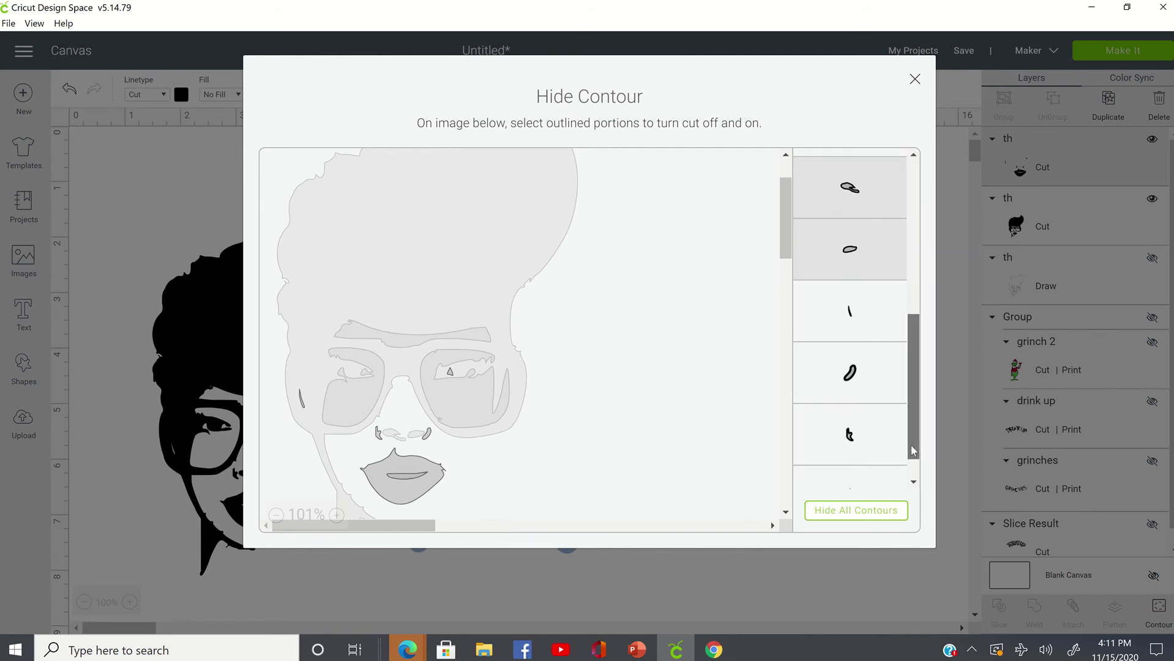
left_click(892, 323)
left_click(873, 377)
left_click(860, 419)
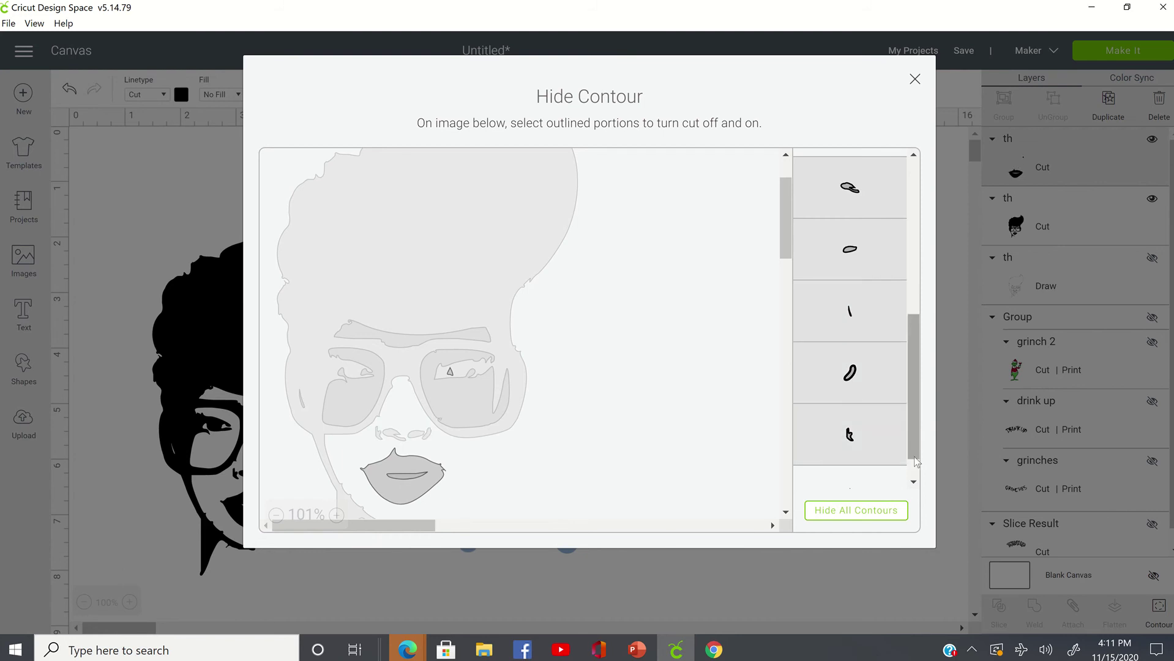
scroll(862, 460, "down", 1)
left_click(863, 460)
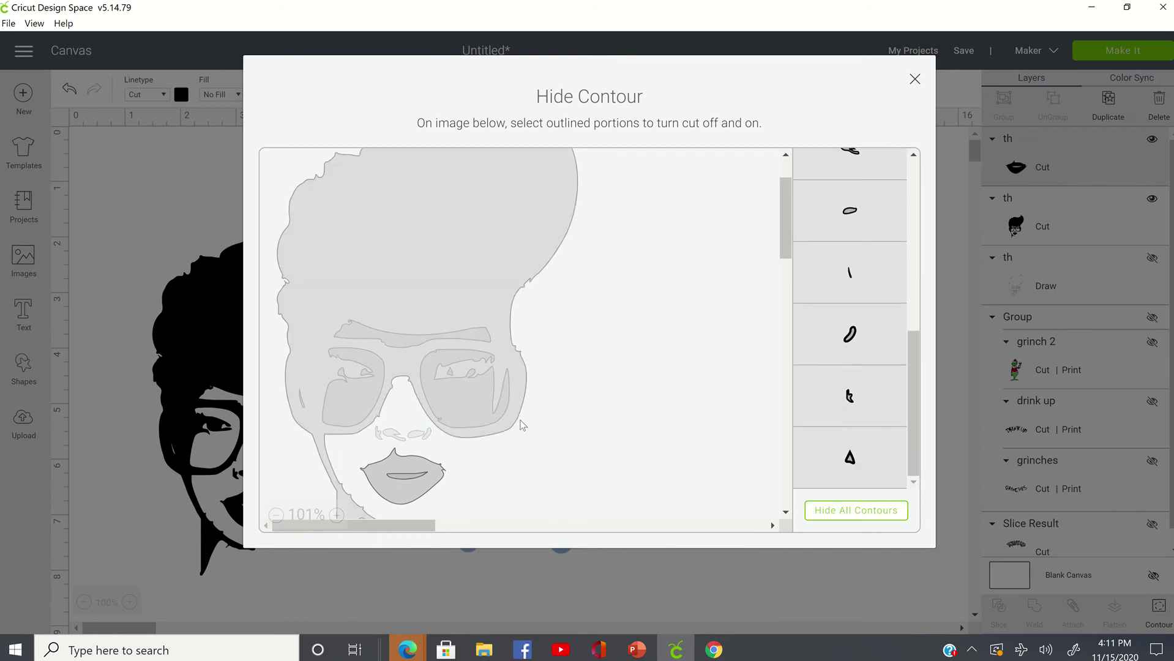
- Color the 1.259 × 0.795 in lips shape dark red on the canvas
left_click(918, 83)
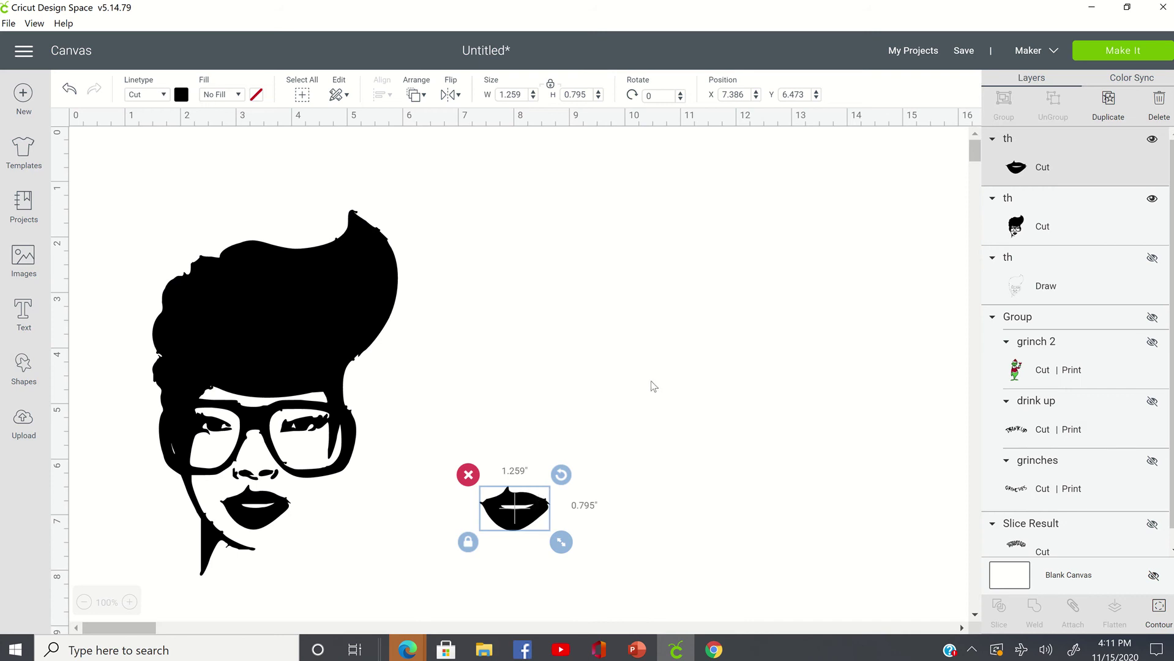
left_click(183, 96)
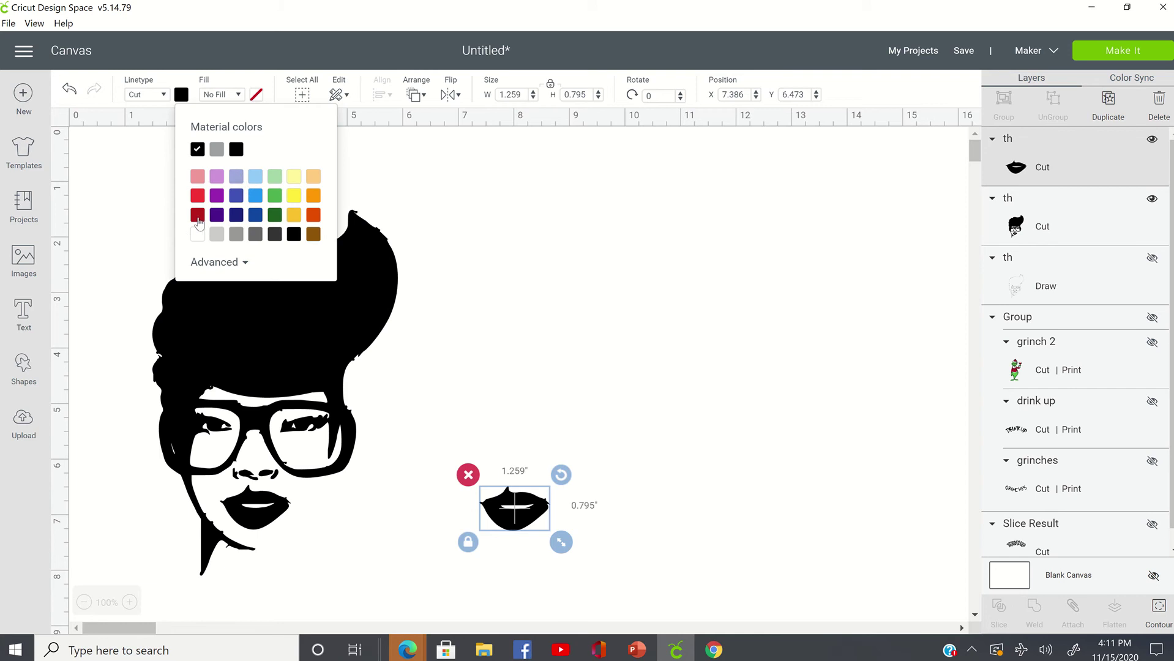
left_click(197, 218)
left_click(463, 422)
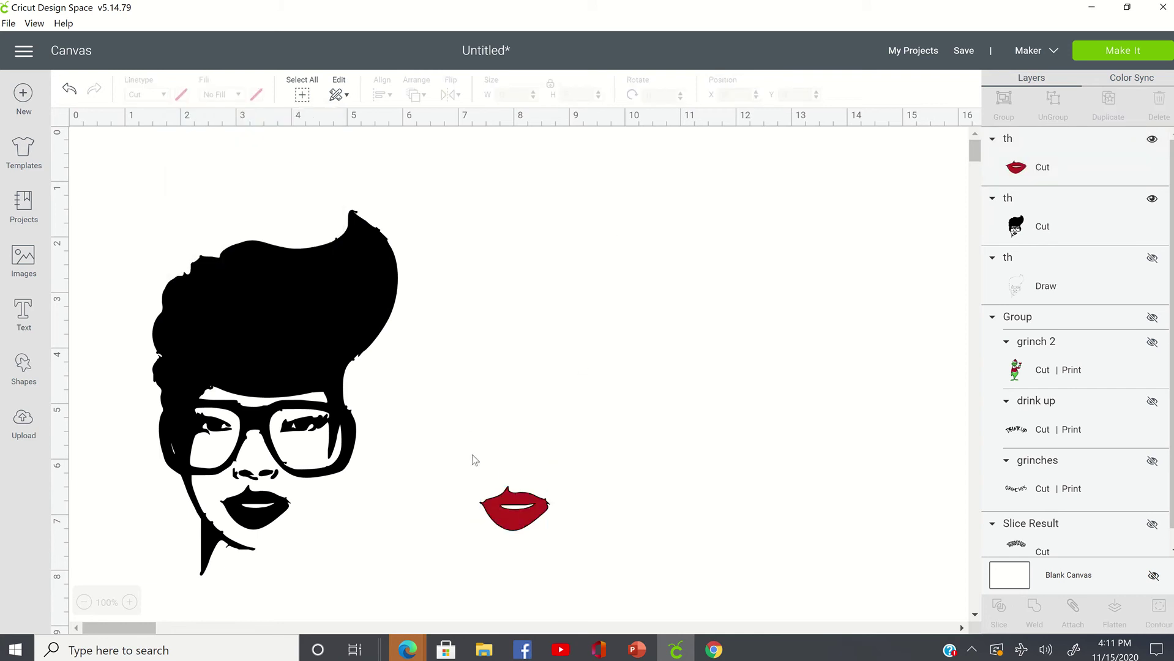
- Hide the mouth and mouth-line contours on the black face image
left_click(305, 323)
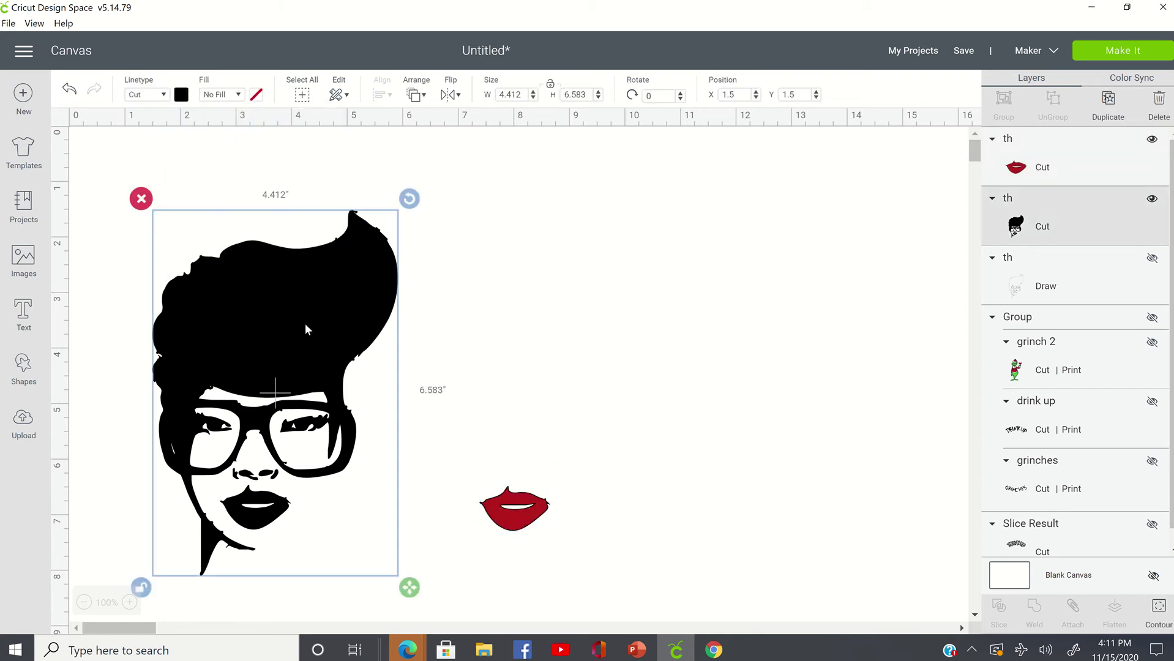
left_click(1159, 609)
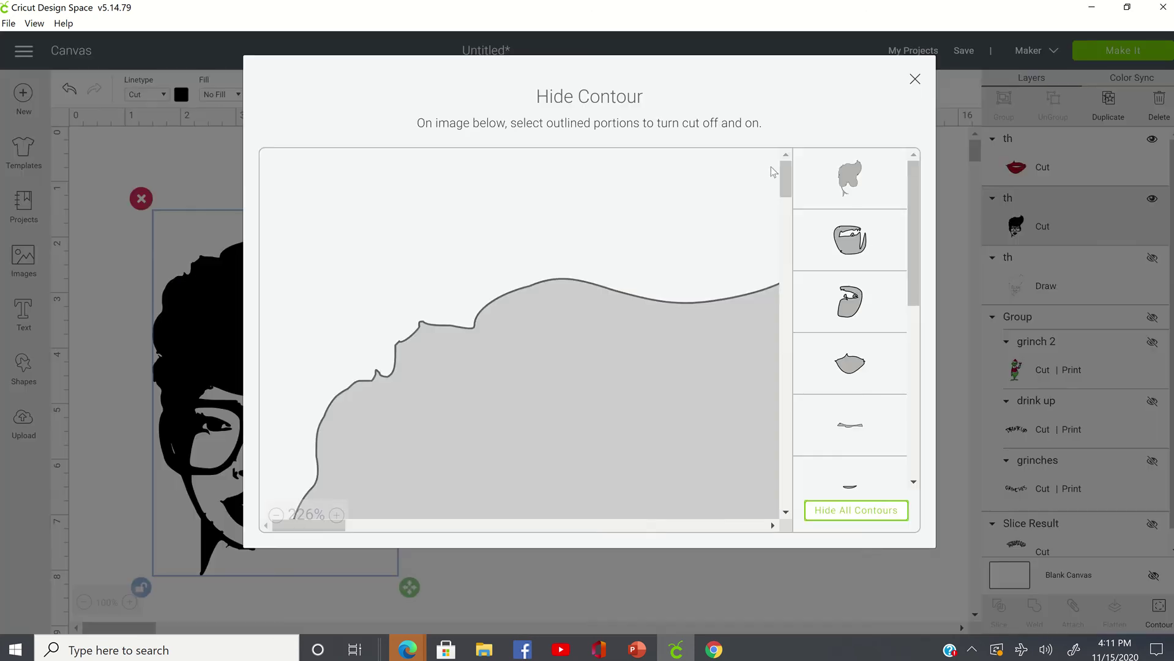
left_click(275, 516)
left_click(275, 516)
left_click(275, 516)
left_click(275, 516)
left_click(275, 517)
left_click(275, 517)
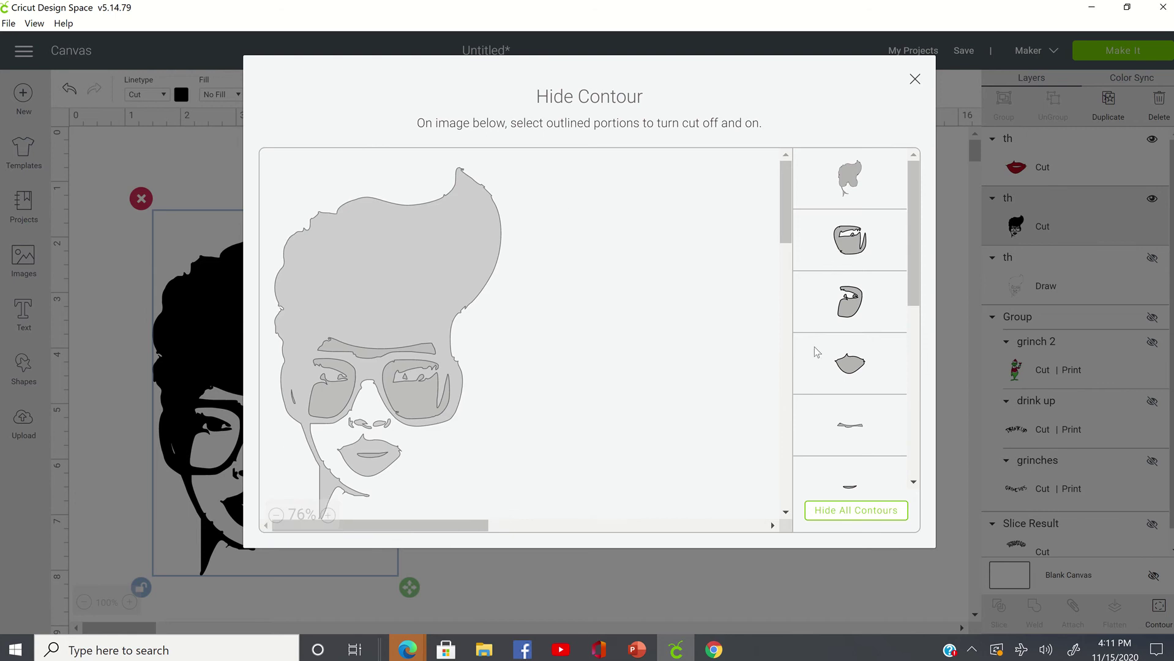
left_click(847, 367)
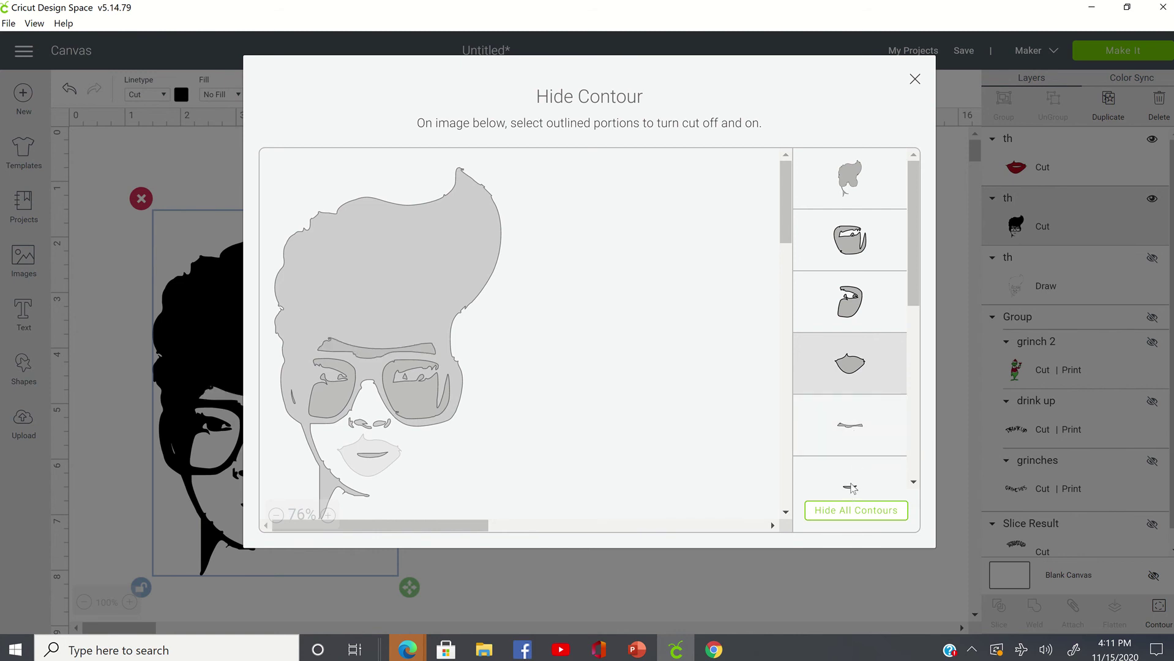
left_click(851, 488)
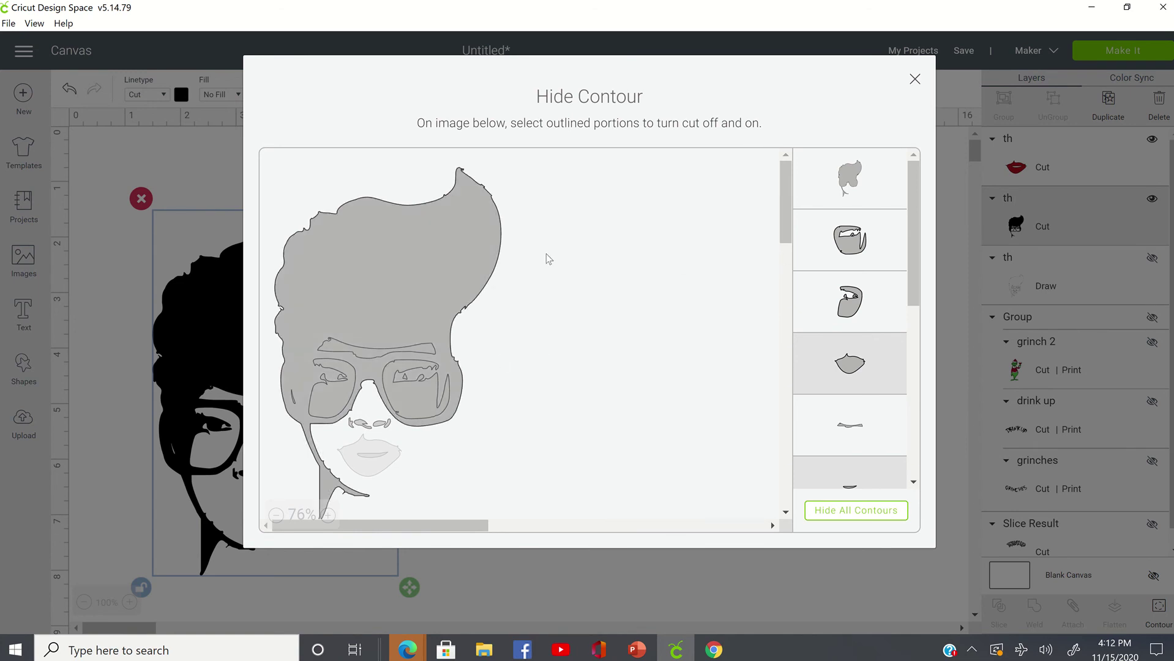
left_click(915, 79)
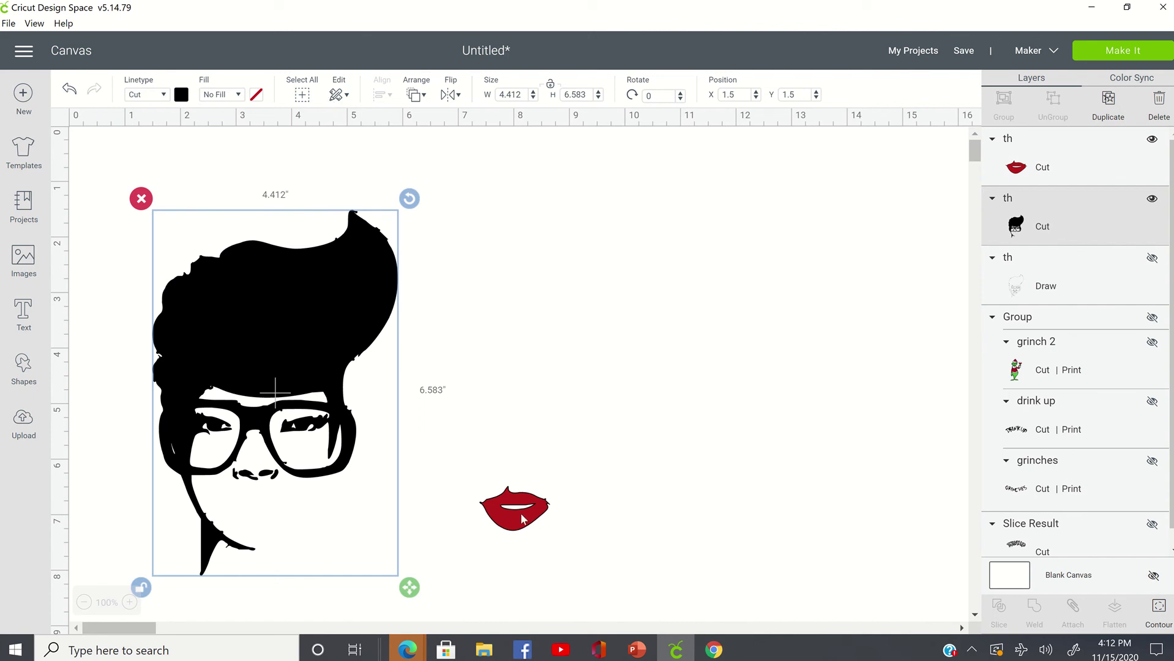
- Move the red lips onto the black face's mouth and check their placement
left_click_drag(522, 519, 261, 518)
left_click(562, 246)
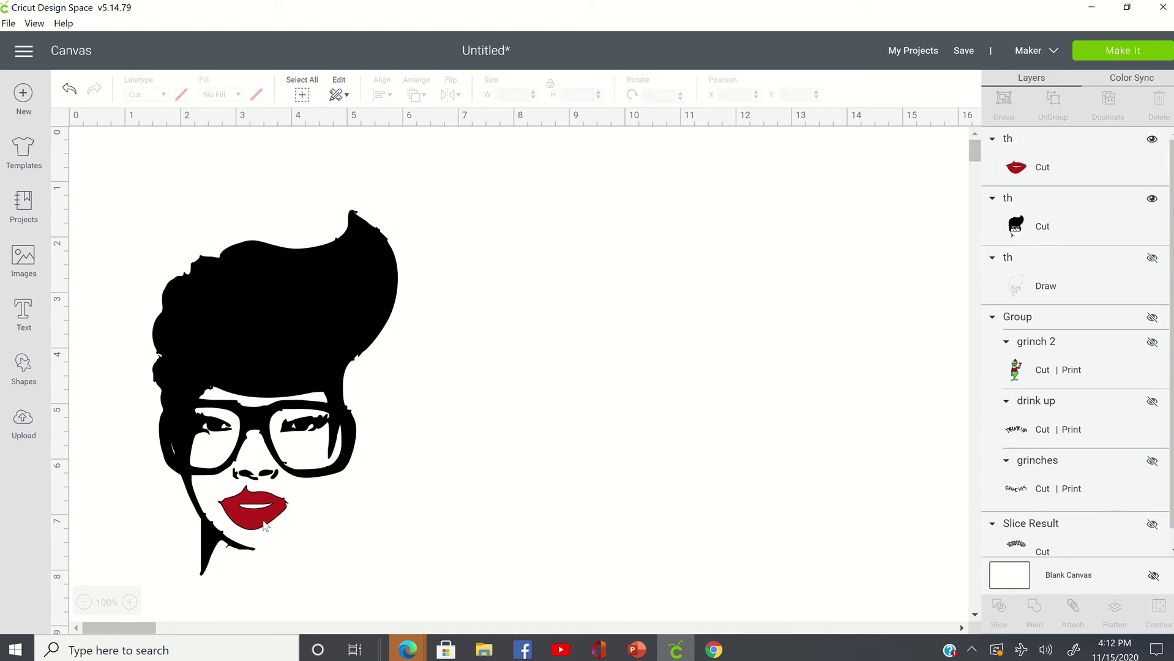
left_click(264, 519)
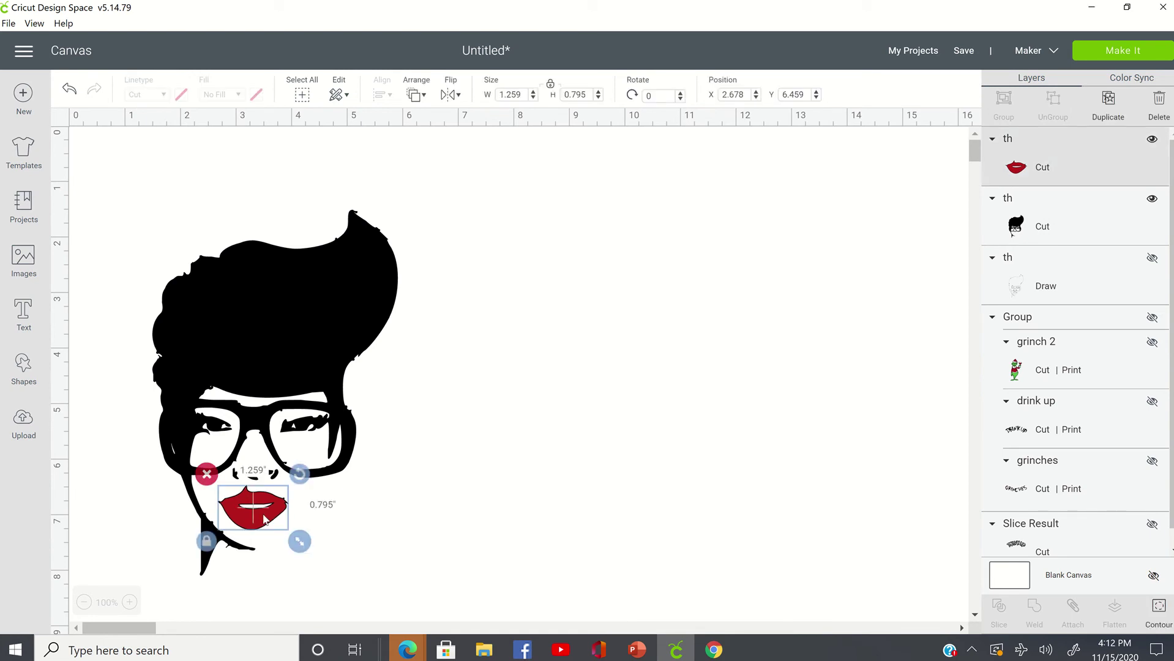
left_click(461, 460)
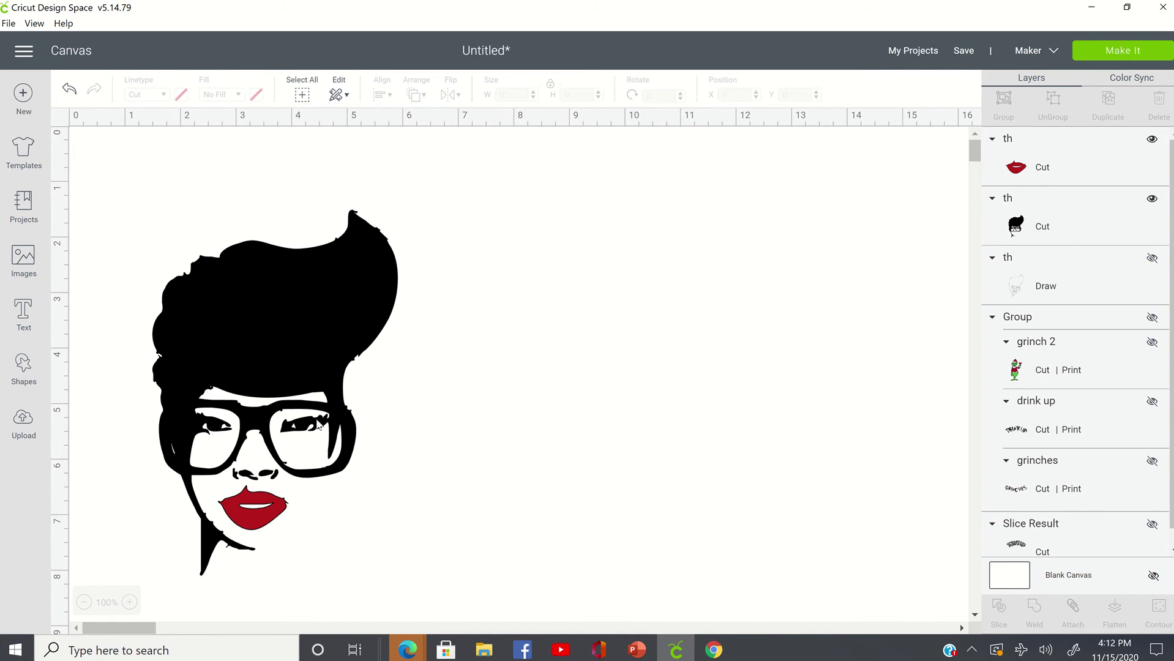
left_click(337, 279)
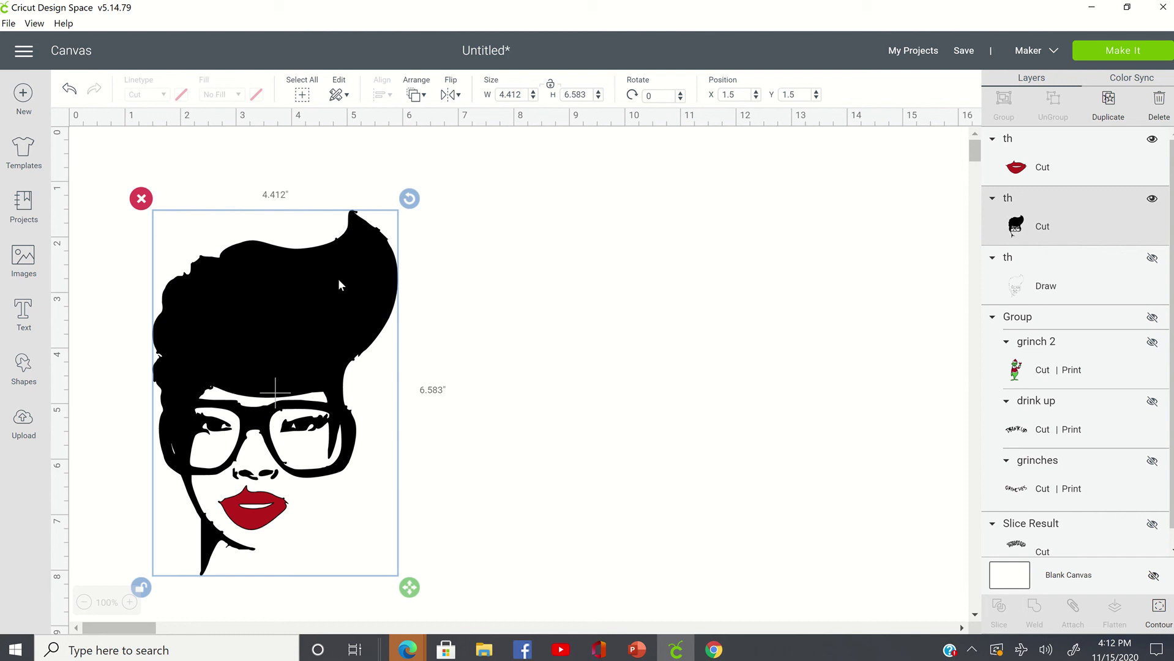
right_click(338, 280)
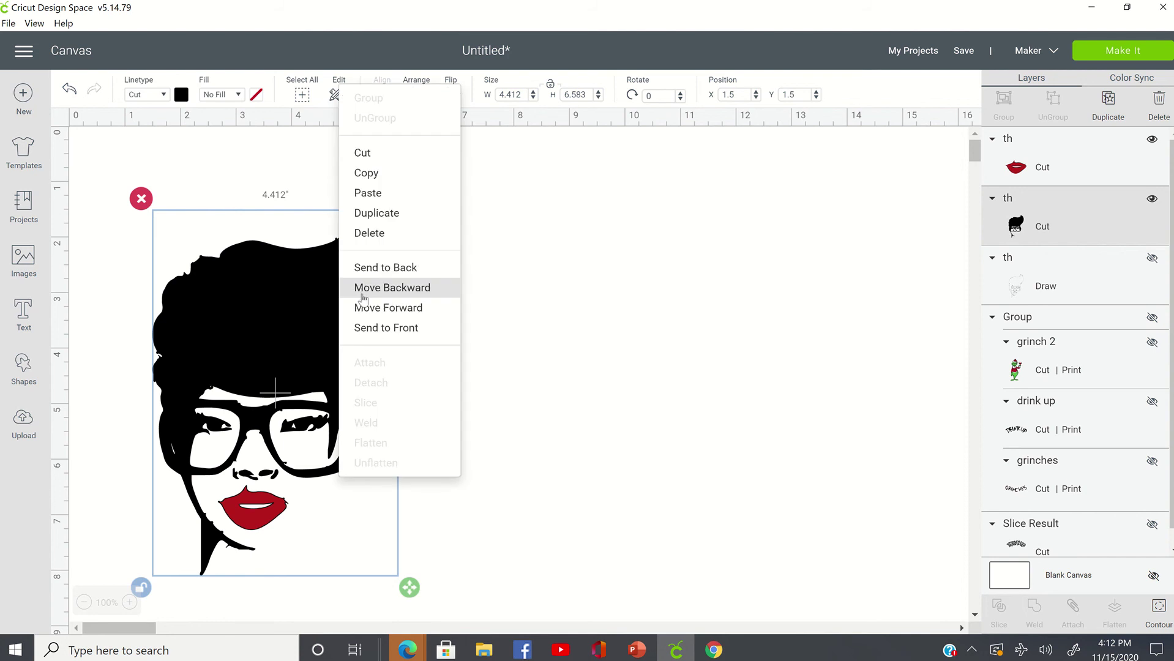
left_click(387, 214)
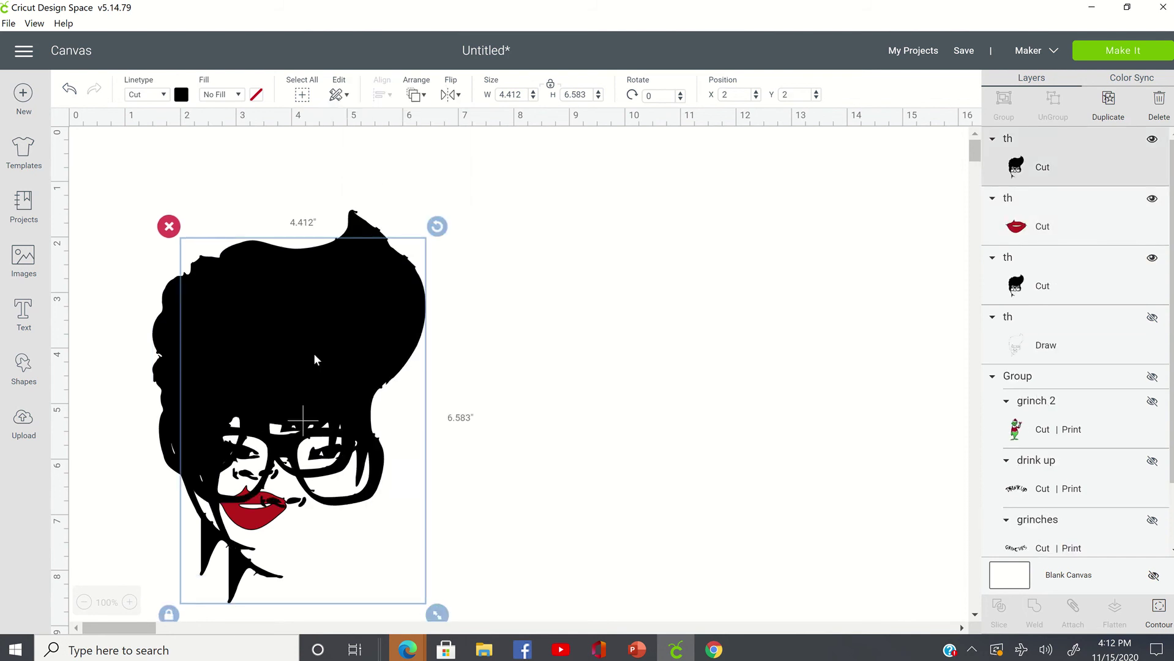
left_click_drag(436, 370, 613, 330)
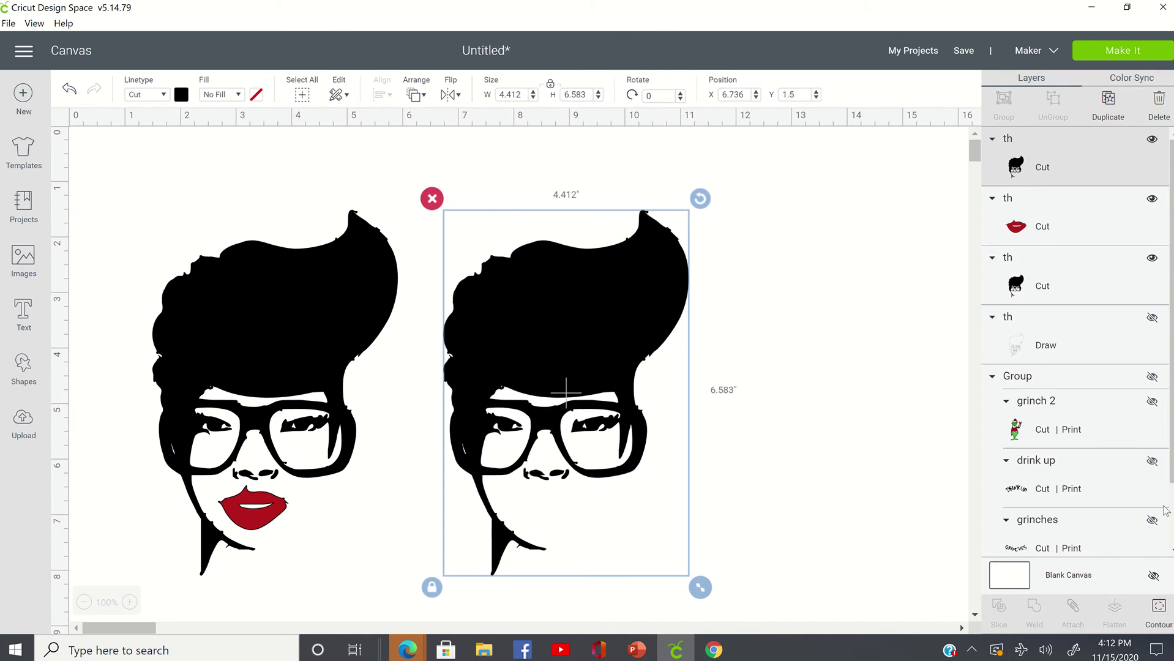
left_click(1159, 610)
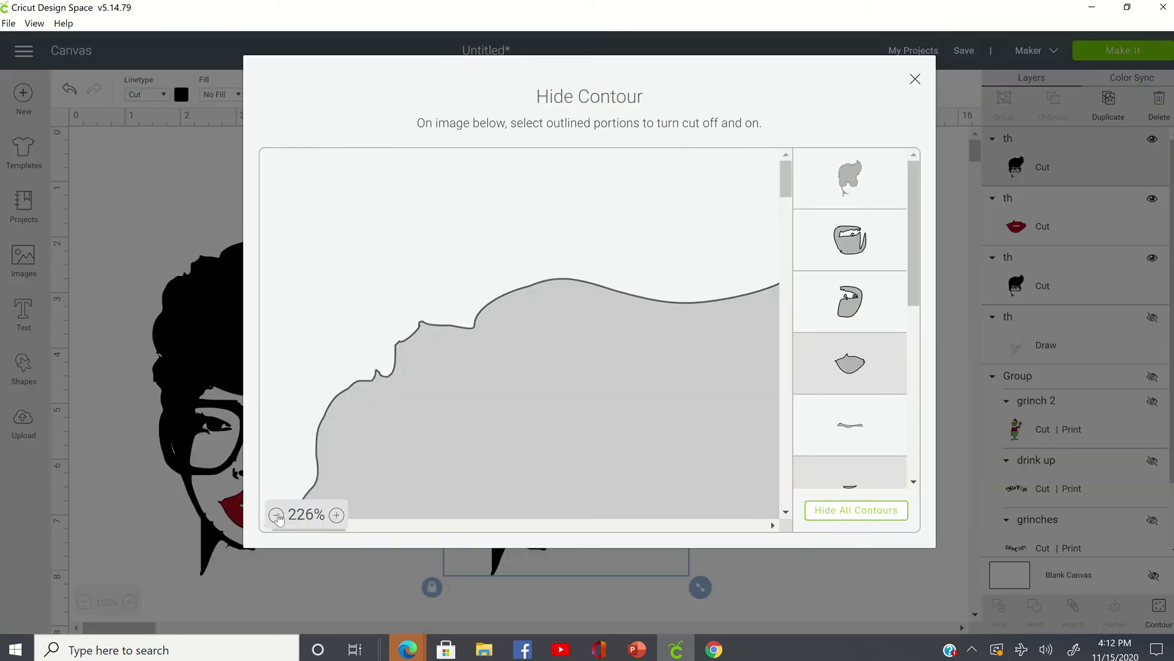
left_click(277, 516)
left_click(277, 516)
left_click(277, 515)
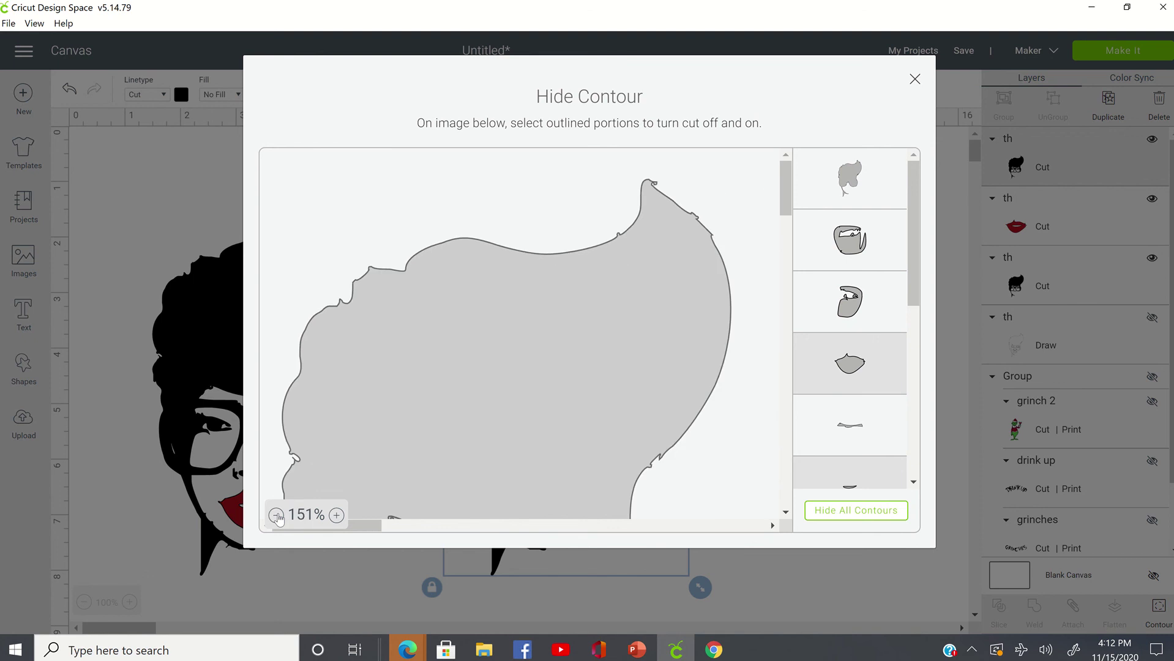
left_click(277, 516)
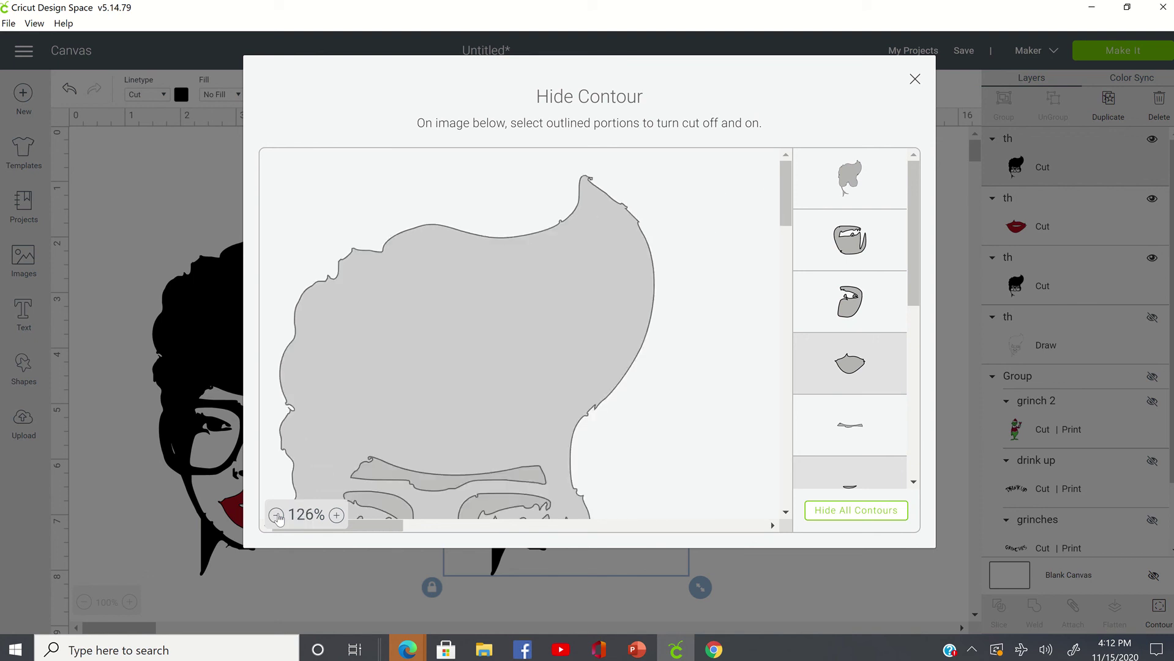
left_click(277, 515)
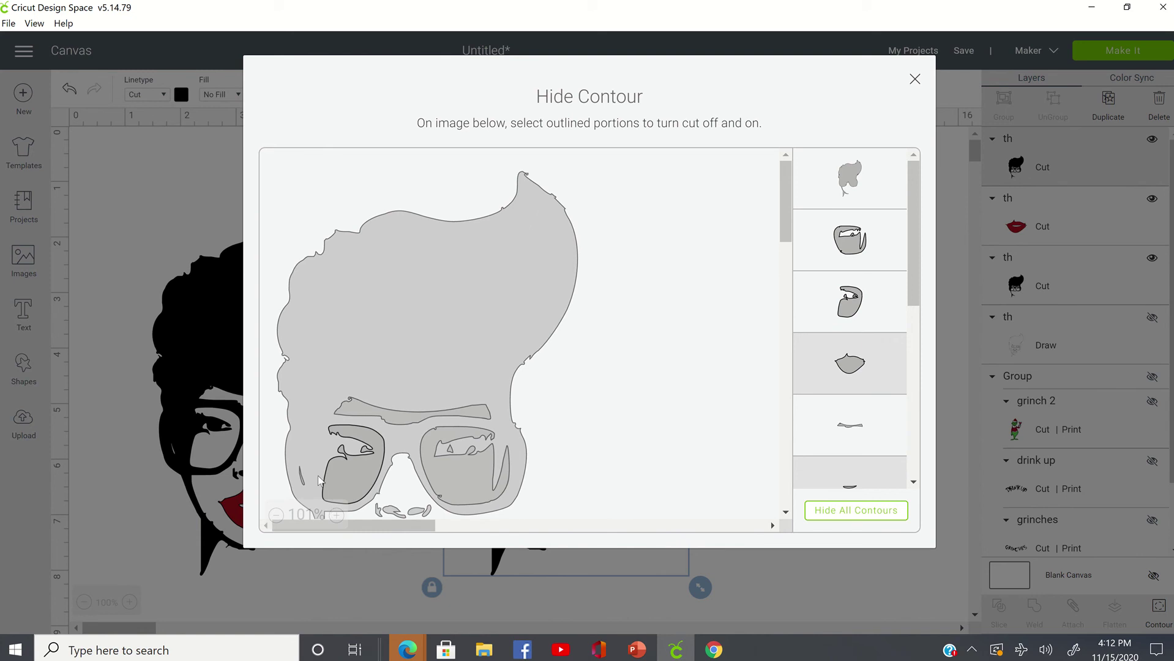
left_click_drag(911, 283, 921, 518)
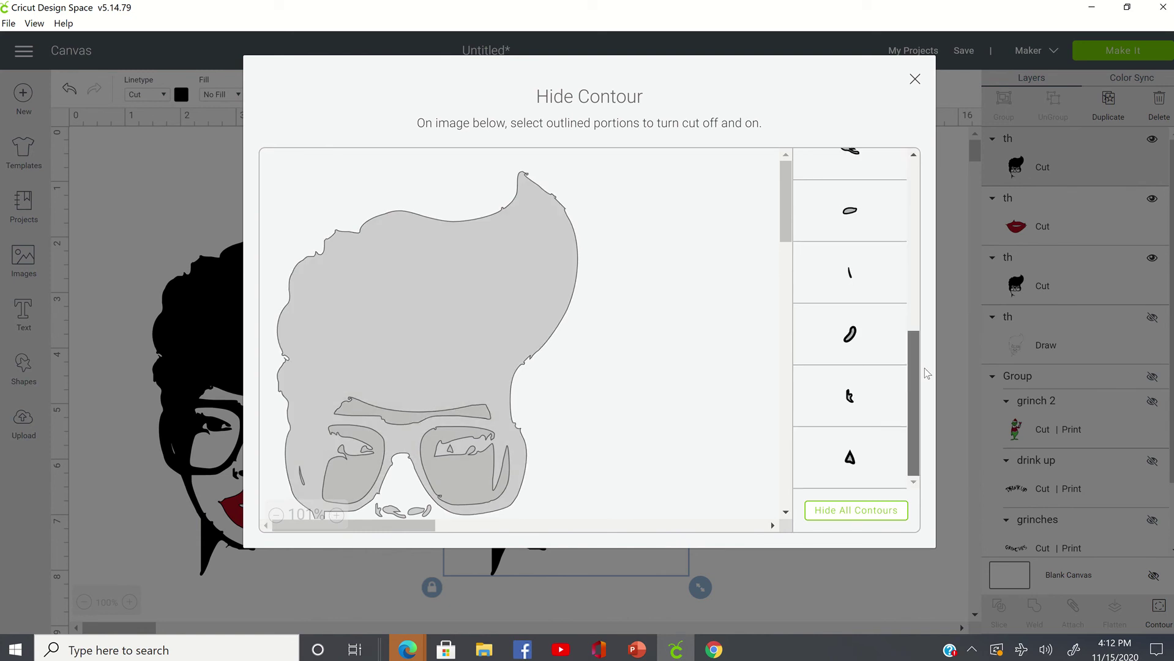
left_click_drag(923, 372, 945, 184)
left_click(863, 250)
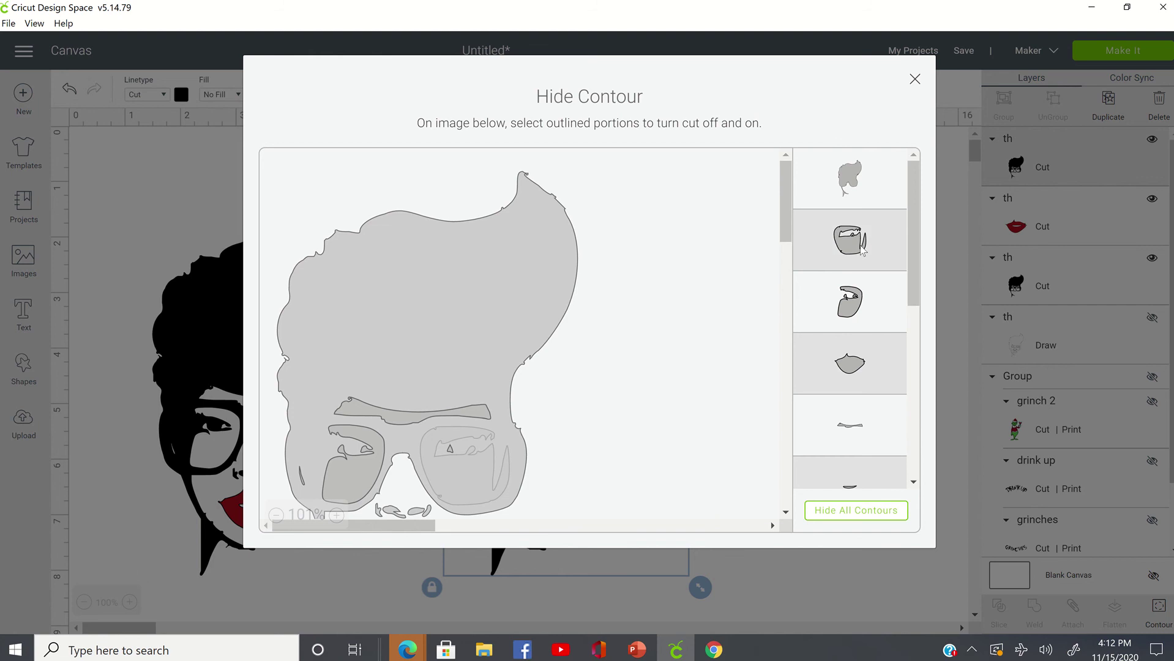
left_click(864, 250)
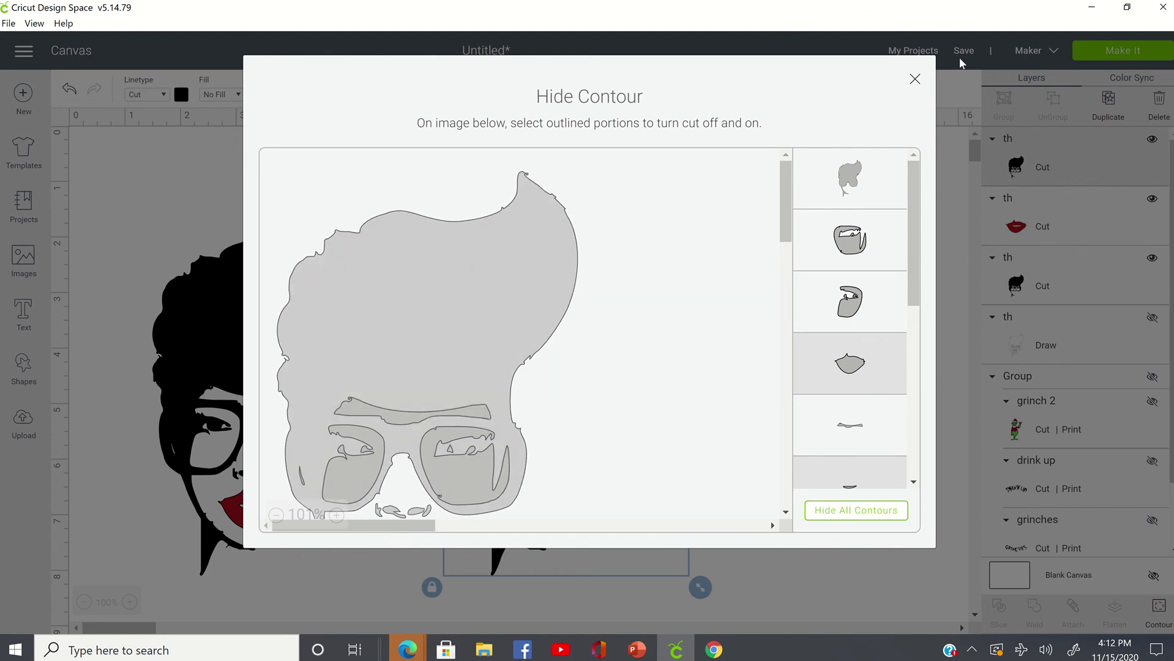
left_click(914, 79)
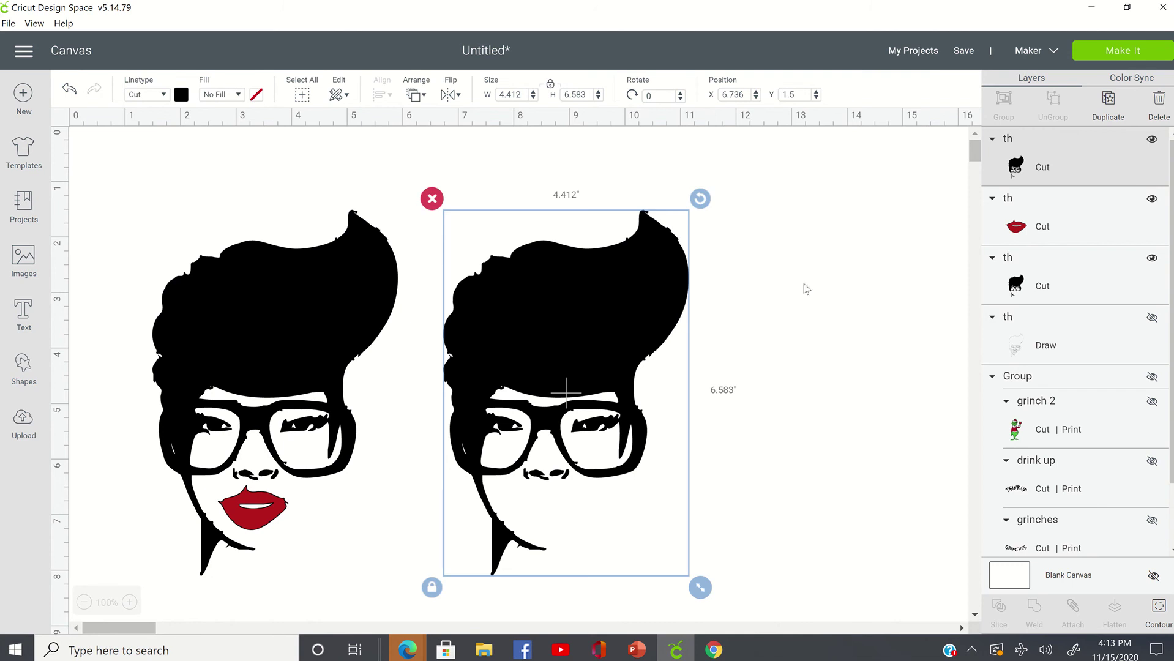
- Delete the leftover face copy, group the face and lips, and flatten them into one print layer
left_click(432, 198)
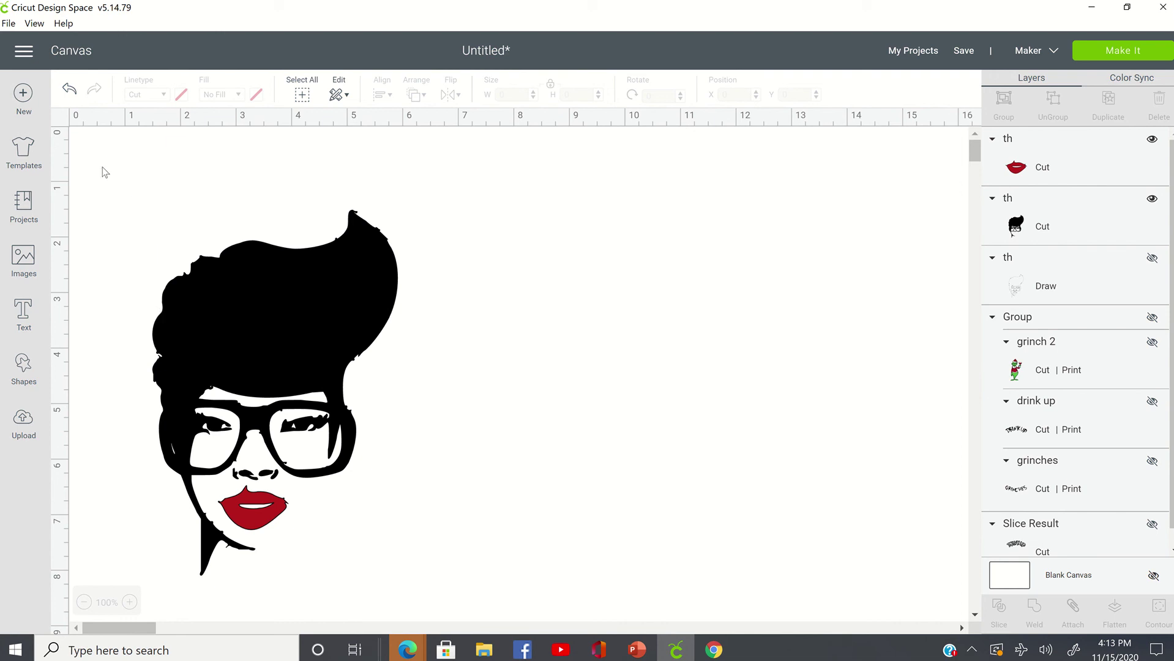
left_click_drag(101, 165, 507, 593)
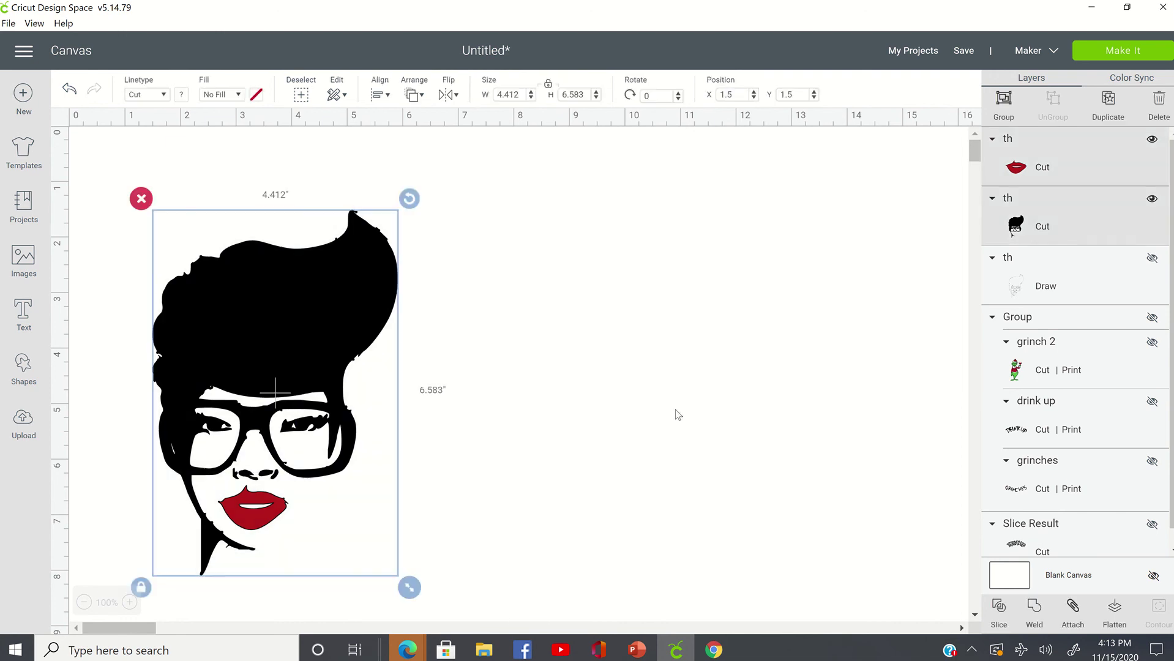
left_click(1013, 119)
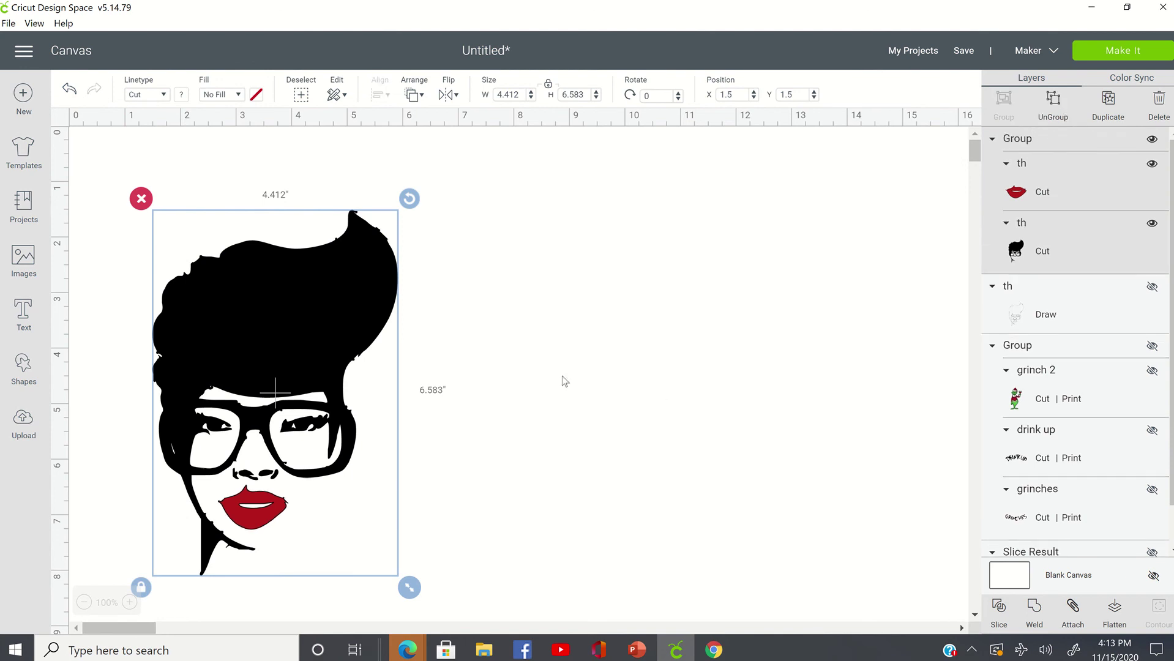
left_click(1121, 625)
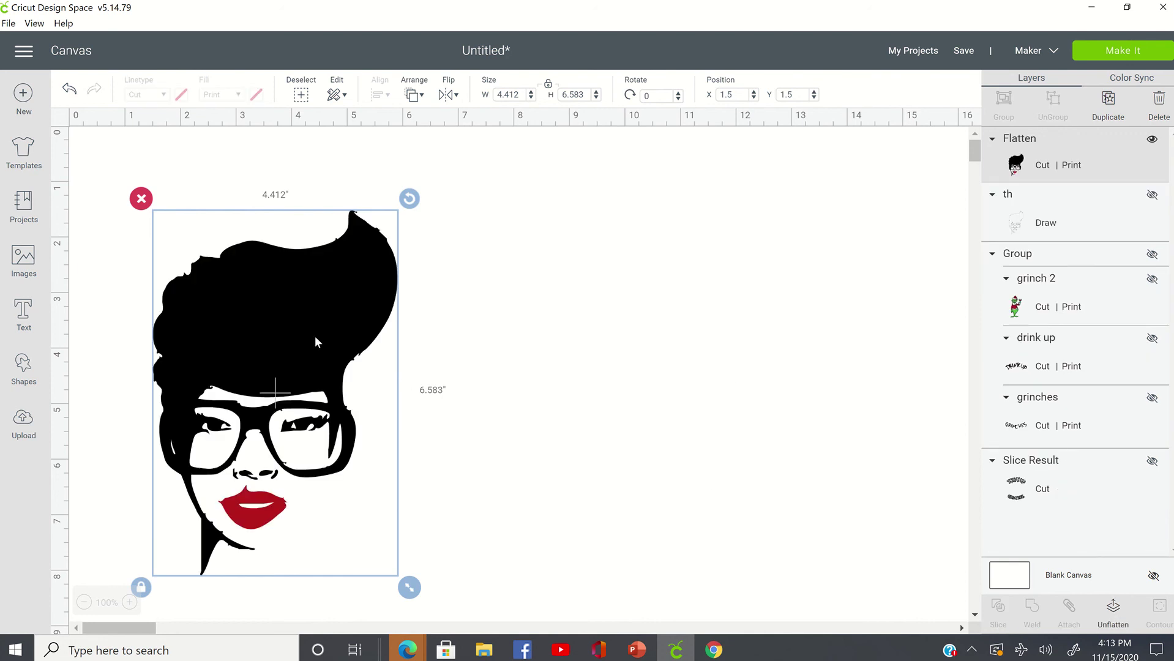
mouse_move(315, 335)
left_mouse_down()
mouse_move(752, 341)
mouse_move(681, 329)
mouse_move(300, 326)
mouse_move(316, 328)
left_mouse_up()
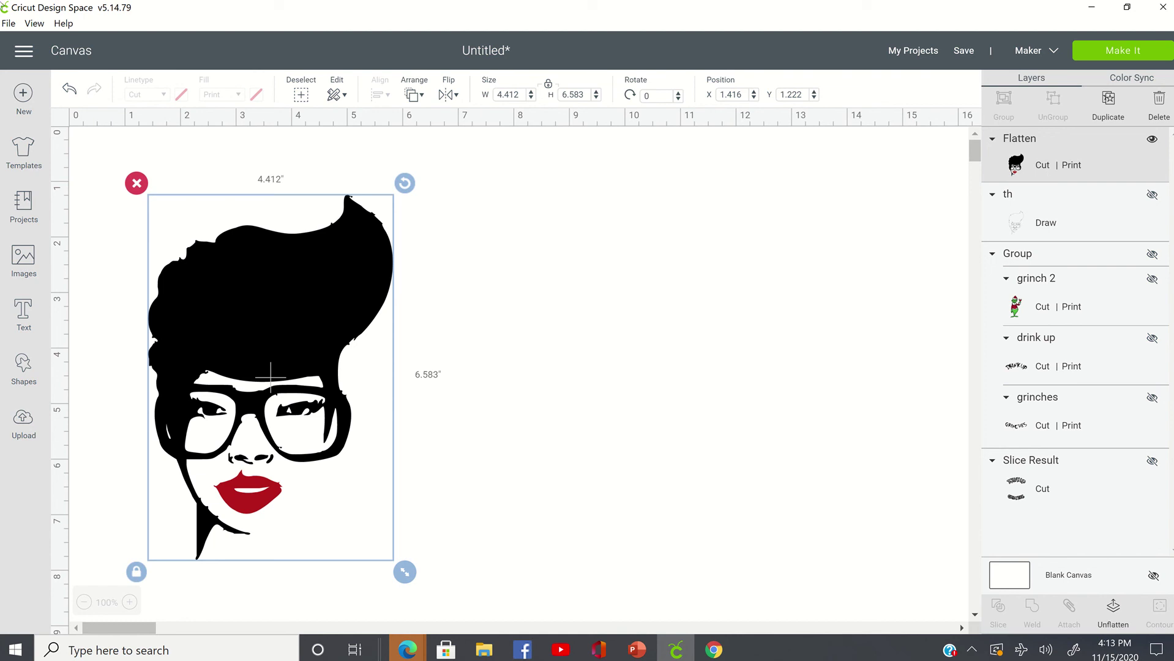
- Undo twice to restore the two-layer face-and-lips group, then reselect the whole portrait
left_click(70, 90)
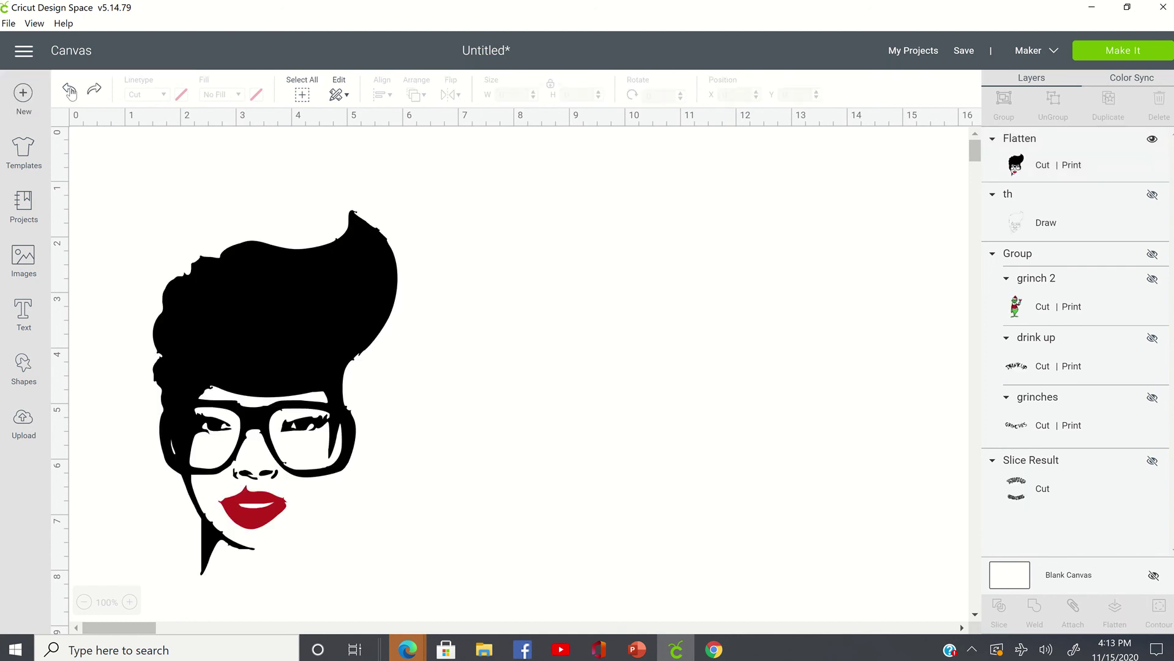
left_click(70, 90)
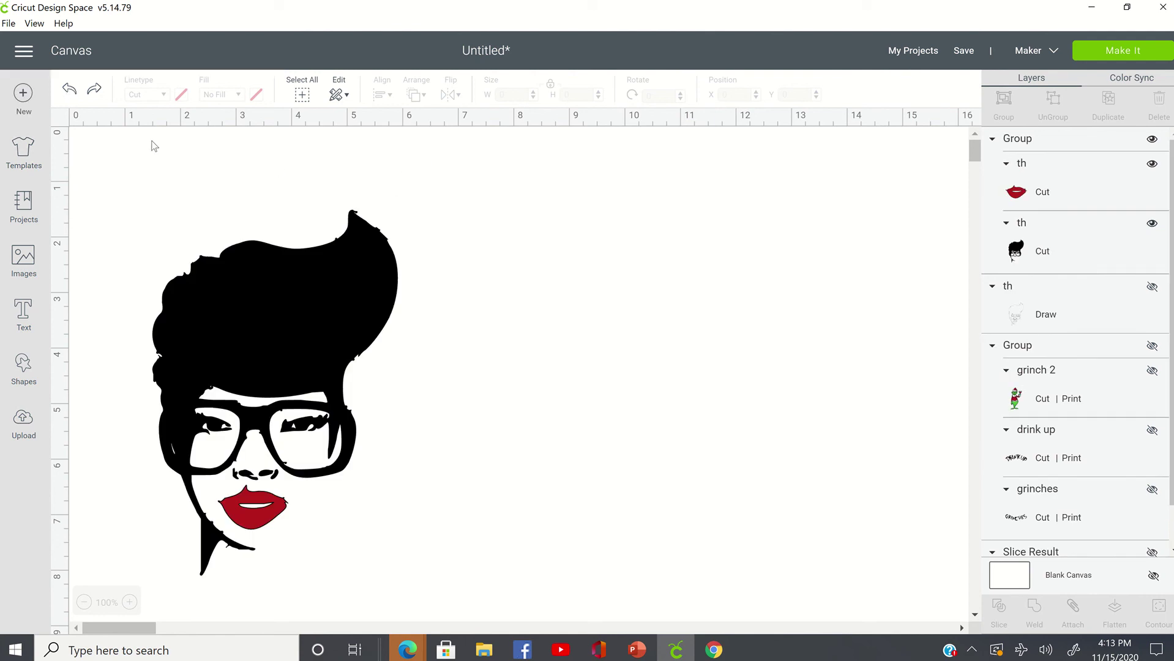
left_click(316, 315)
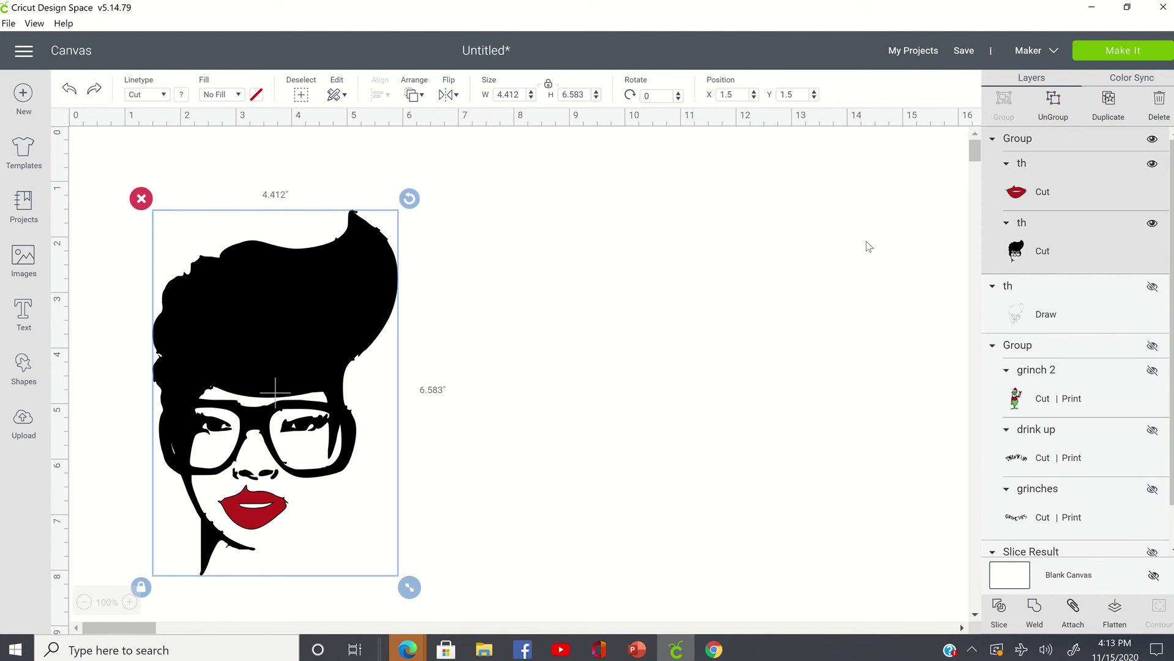
left_click(395, 214)
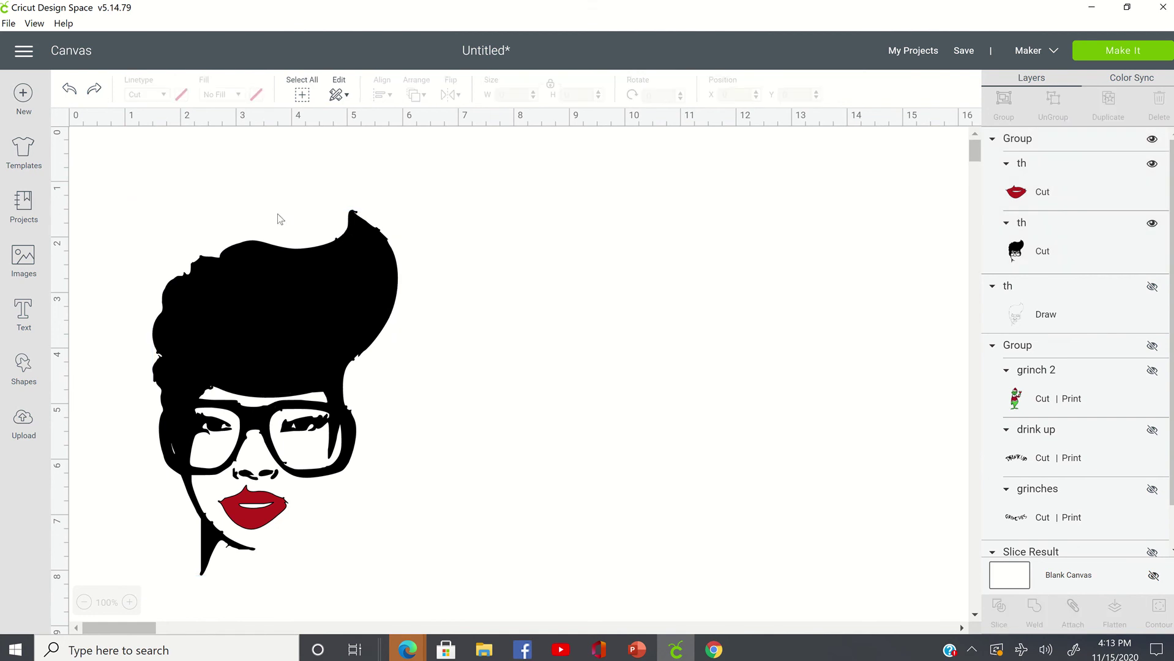
left_click_drag(106, 172, 494, 593)
left_click_drag(586, 431, 587, 437)
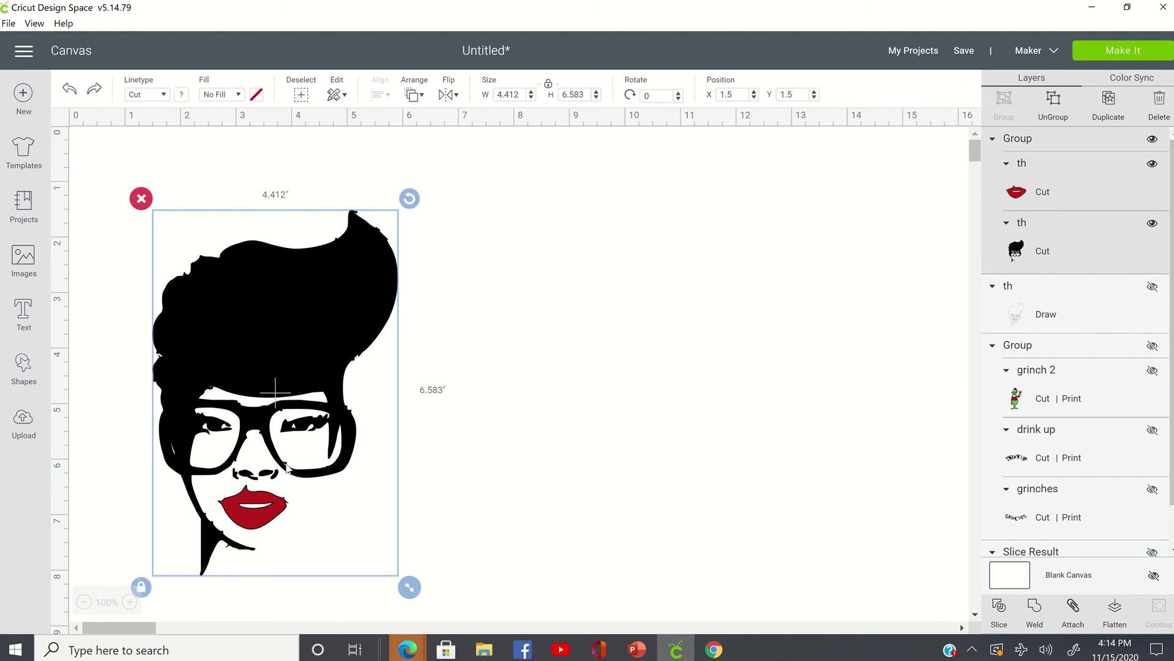
left_click(1150, 57)
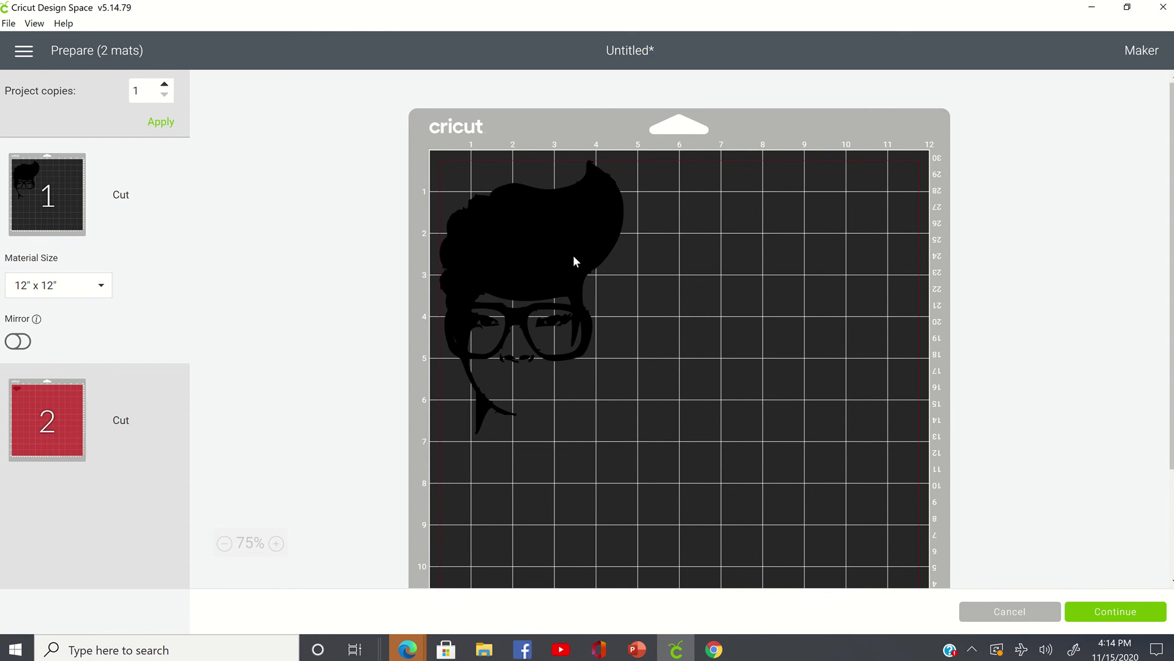
left_click(133, 483)
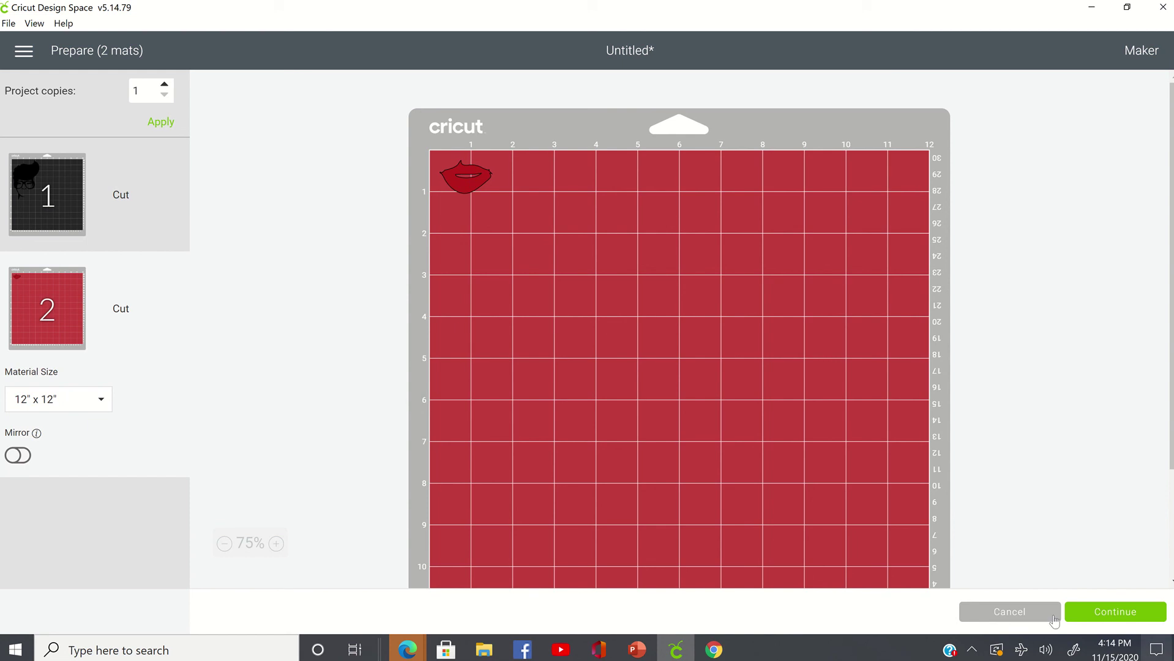
left_click(1011, 606)
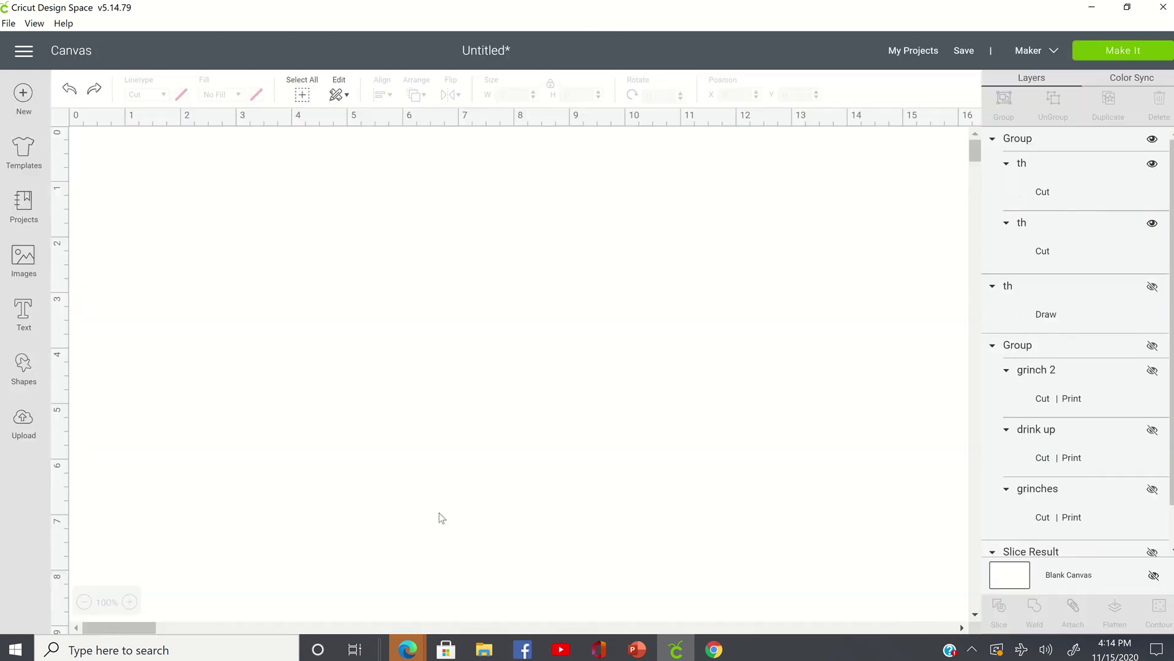